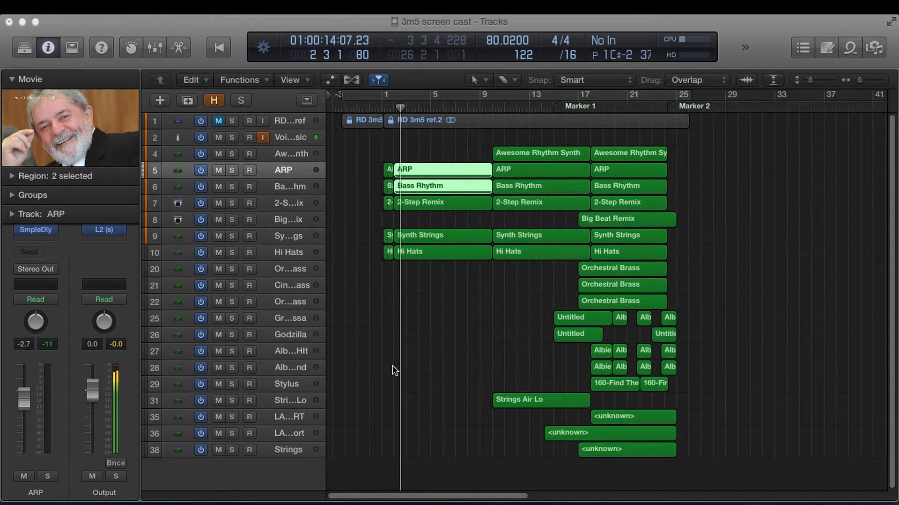
Play the whole cue from bar 1 through to the end of the arrangement
click(380, 109)
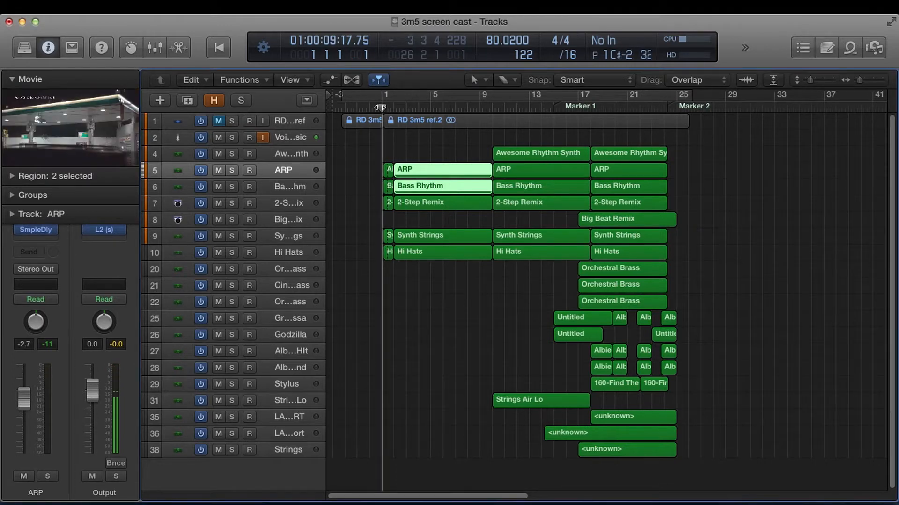
key(space)
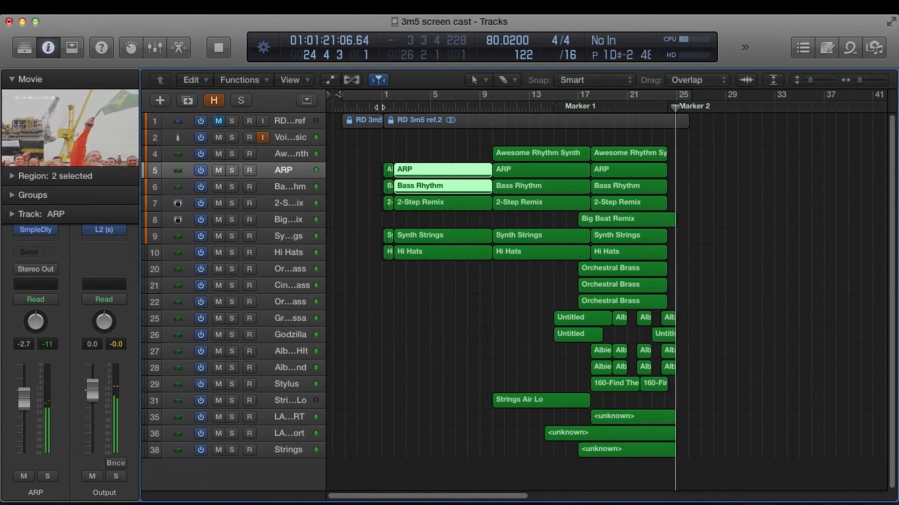
key(space)
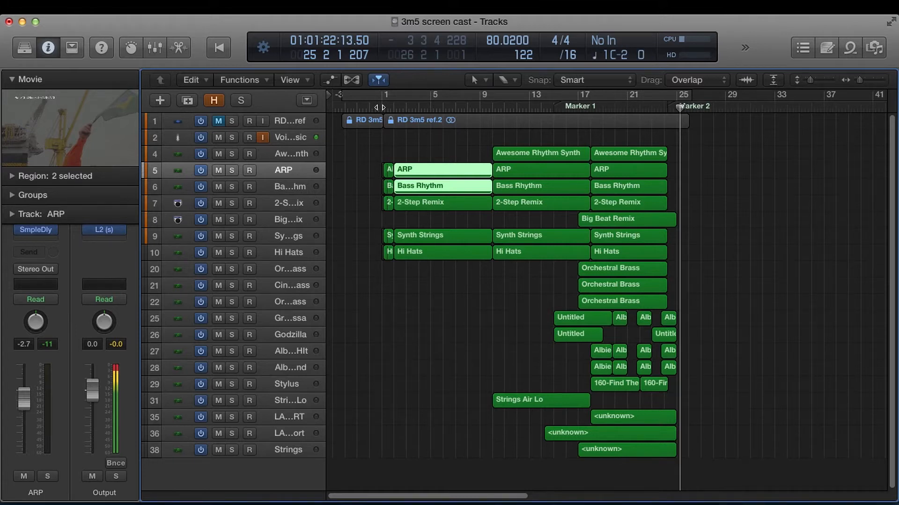
Audition only the ARP track's regions from bar 1 while examining their notes in the Piano Roll
click(395, 152)
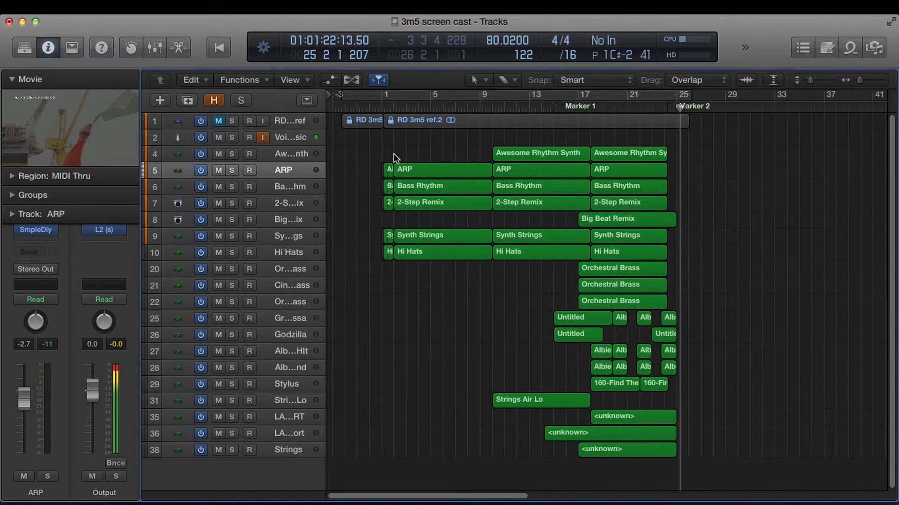
drag(369, 148, 441, 167)
click(299, 166)
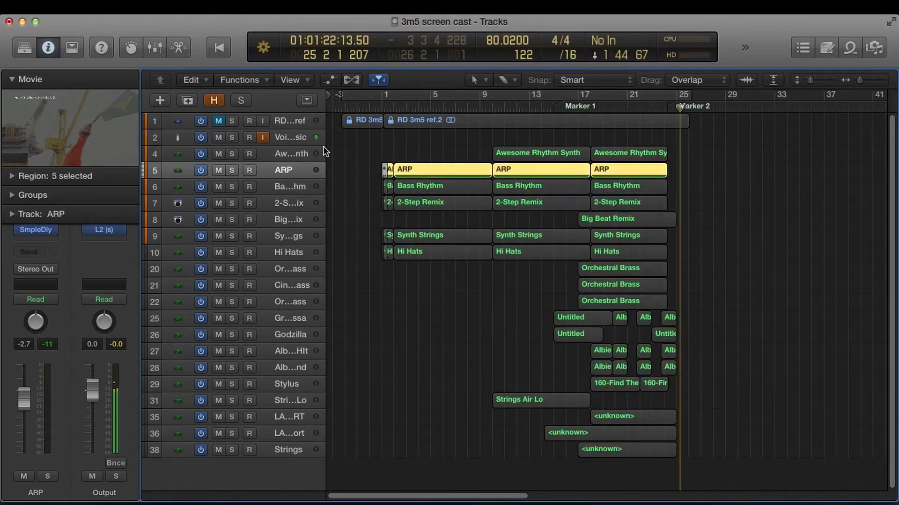
click(386, 110)
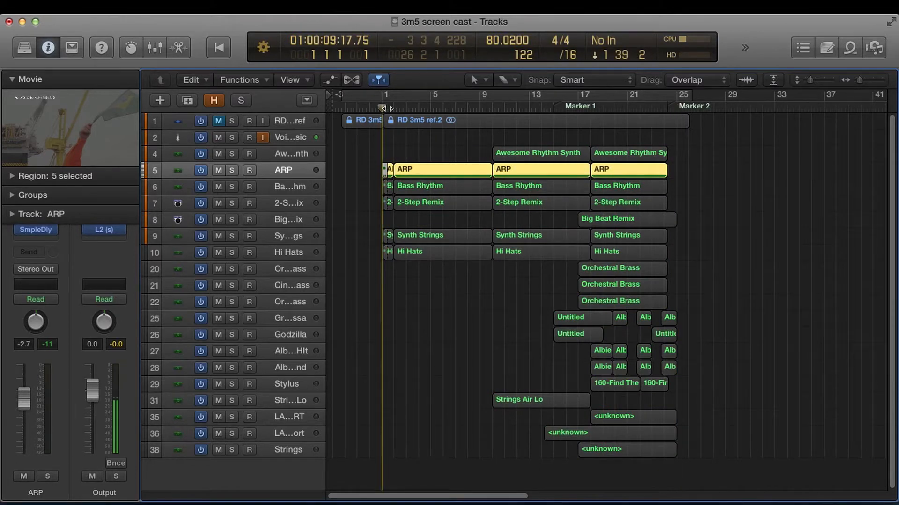
key(super+2)
key(super+4)
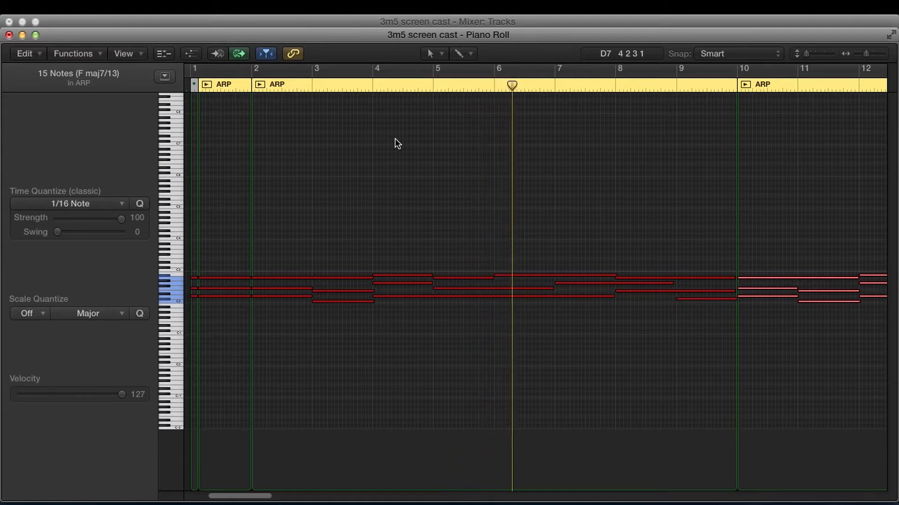
key(space)
key(super+w)
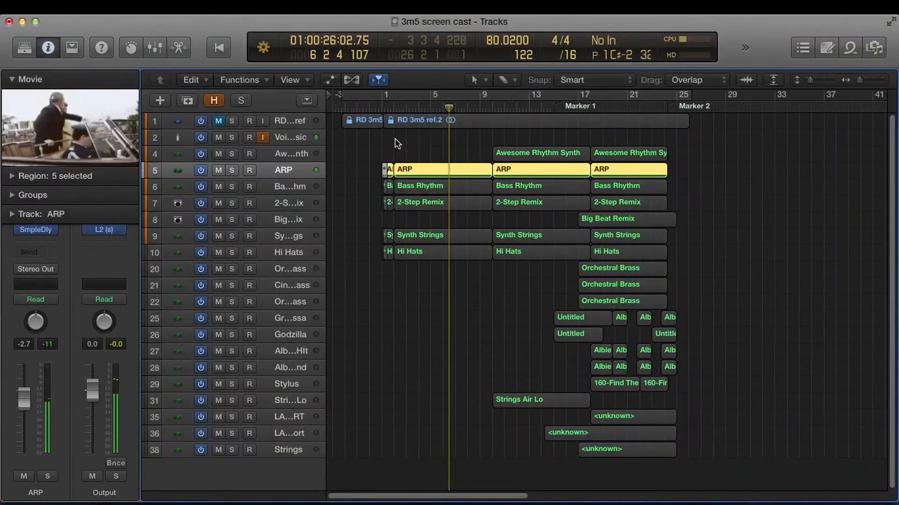
Add the Bass Rhythm track to the soloed ARP, play both from bar 1 and compare their notes in the Piano Roll
shift+click(293, 186)
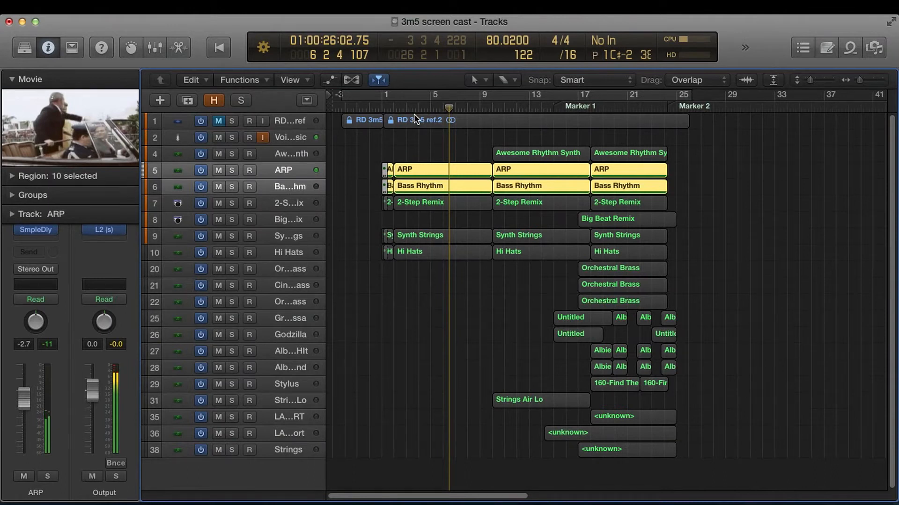
click(388, 108)
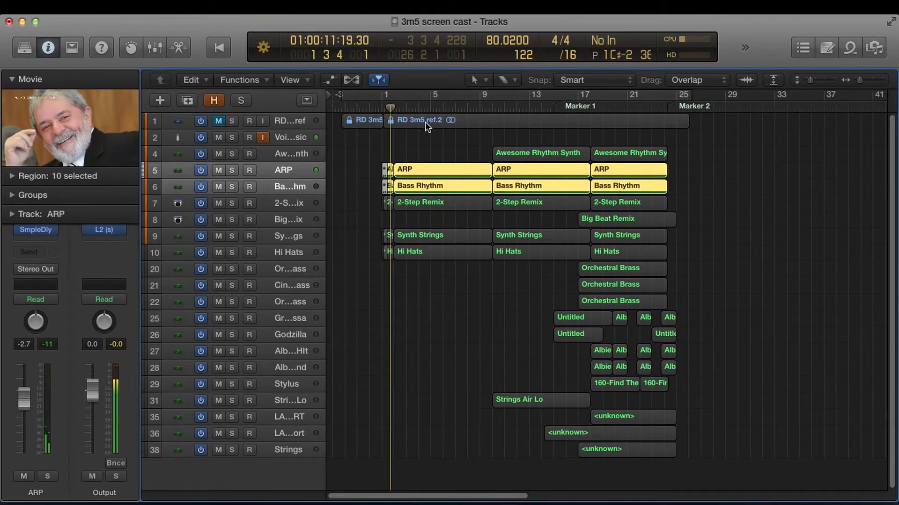
key(space)
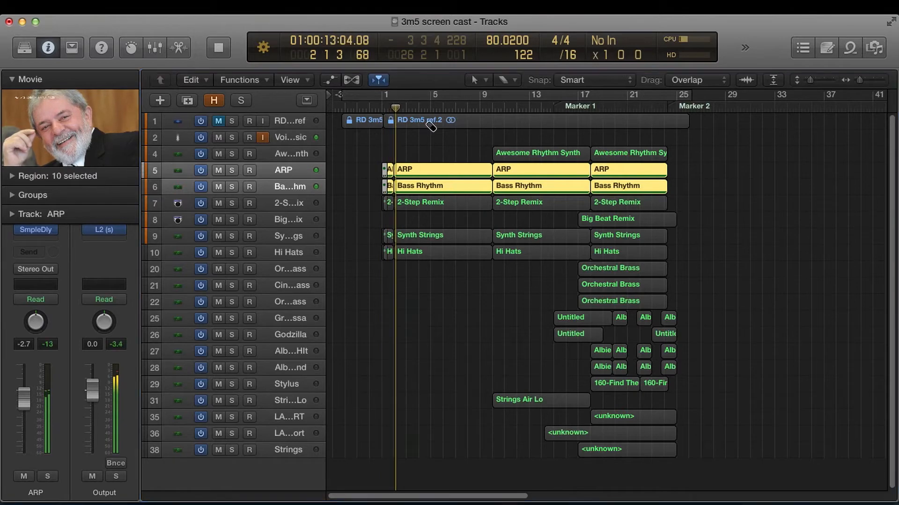
key(super+2)
key(super+4)
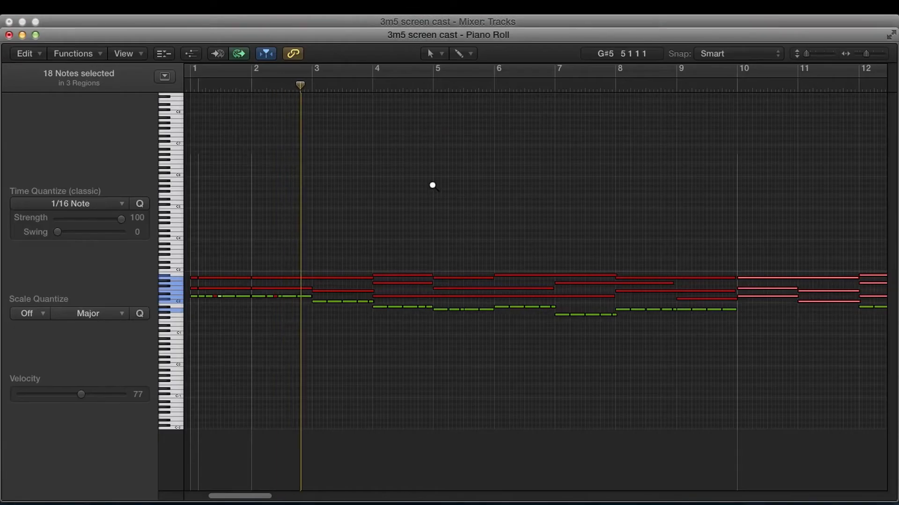
scroll(431, 184, up, 10)
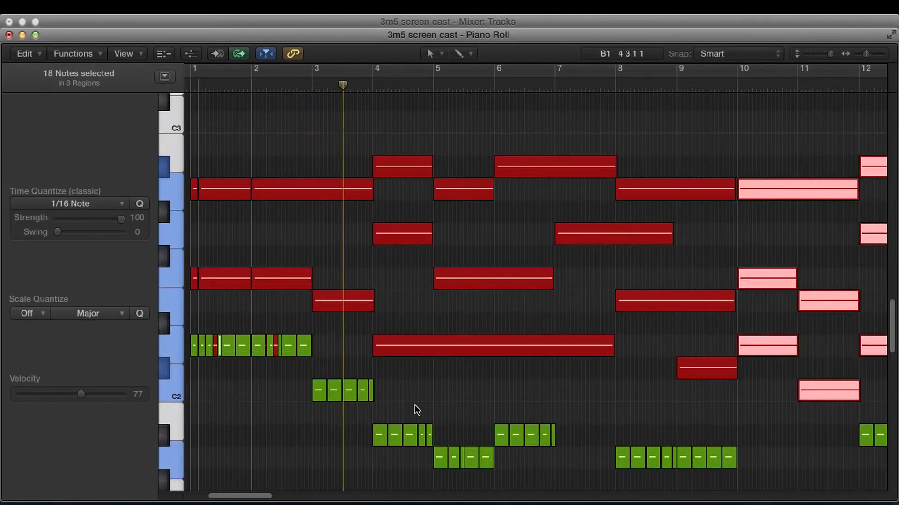
scroll(499, 416, down, 4)
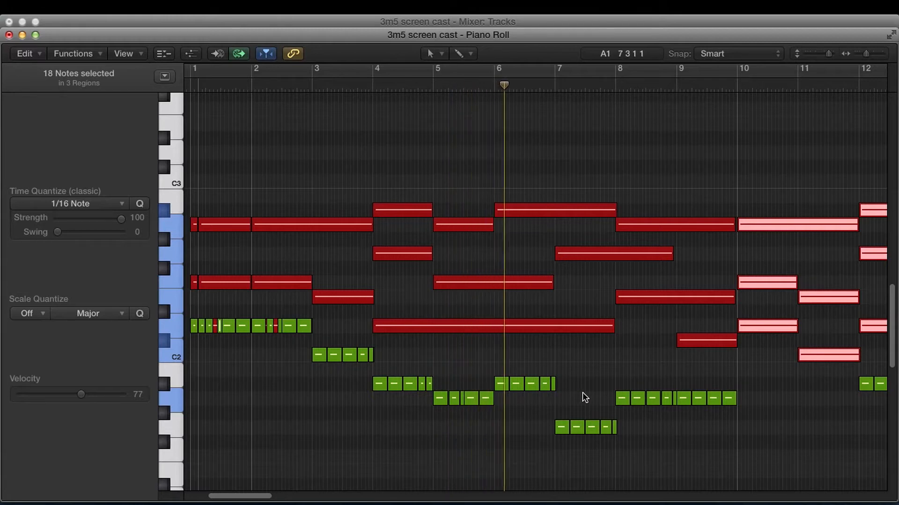
key(1)
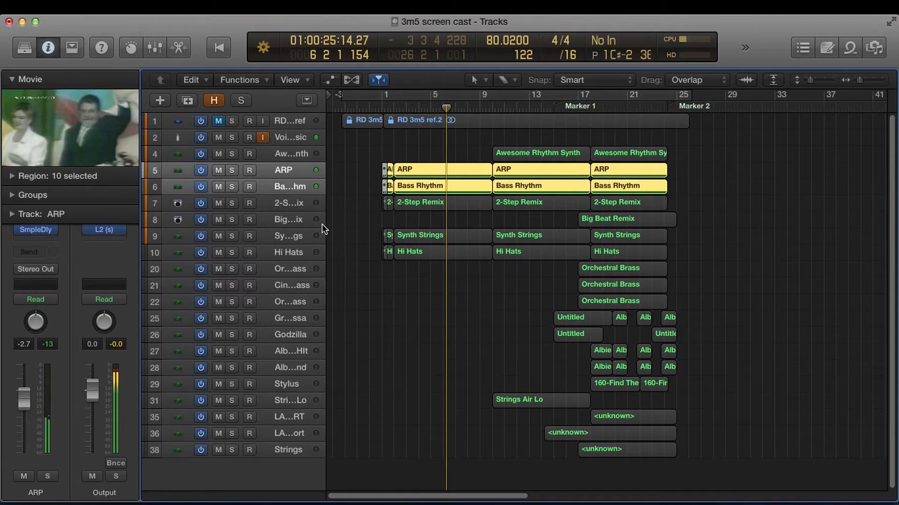
Add the 2-Step Remix, Big Beat Remix and Synth Strings tracks to the soloed selection and play from bar 2
shift+click(295, 235)
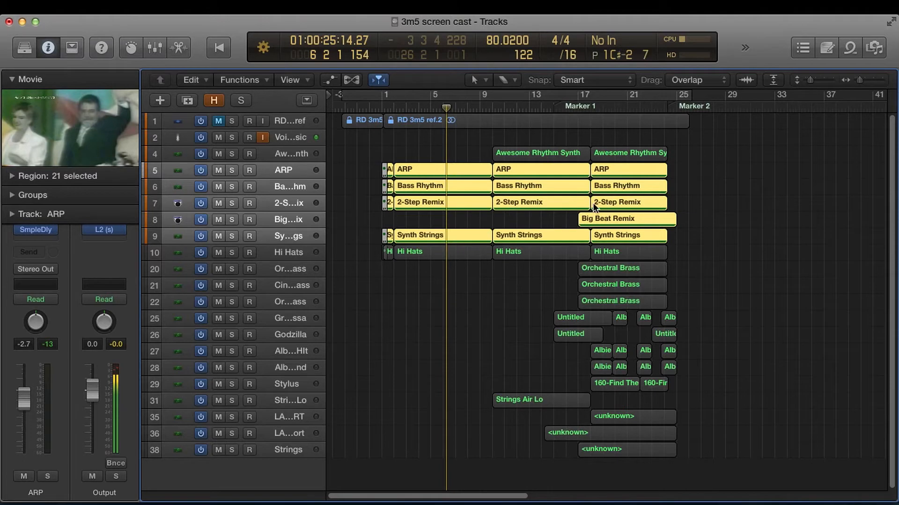
click(391, 112)
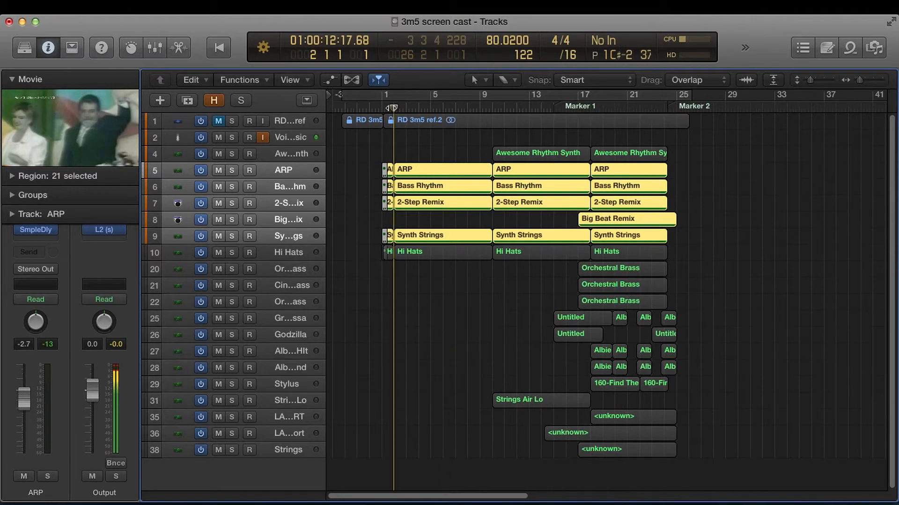
key(space)
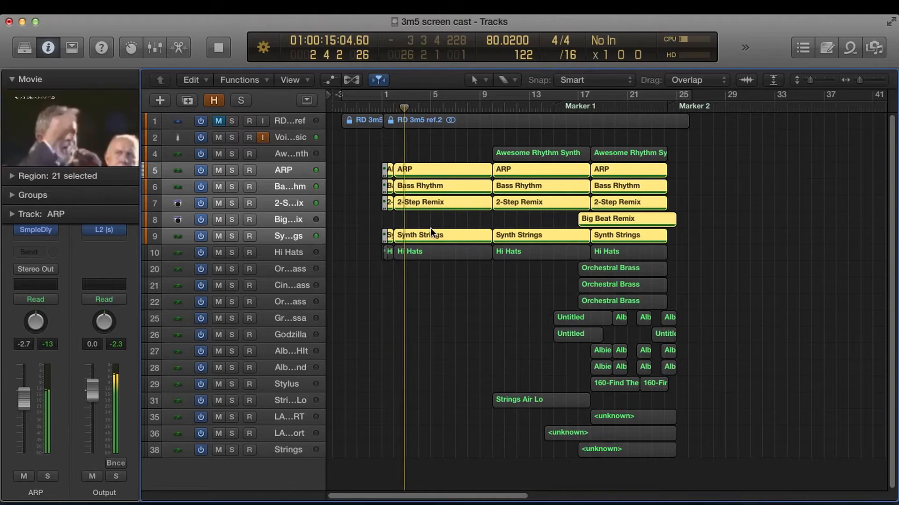
Examine the notes of all soloed tracks together in the Piano Roll across their full pitch range
key(super+2)
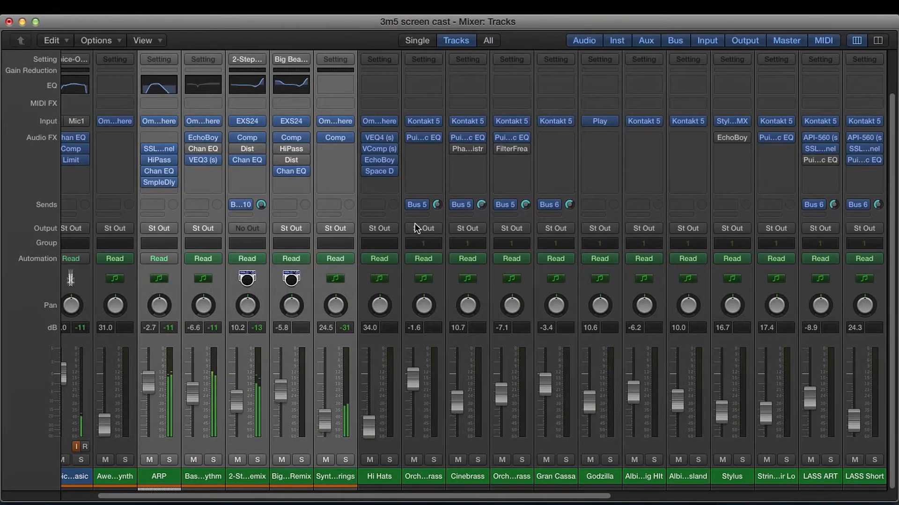
key(super+4)
scroll(430, 251, down, 10)
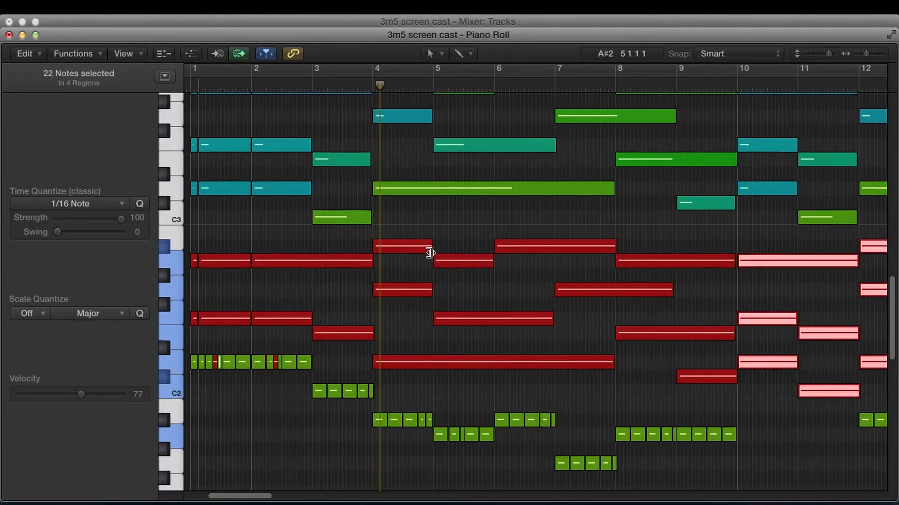
key(super+Left)
key(super+Left)
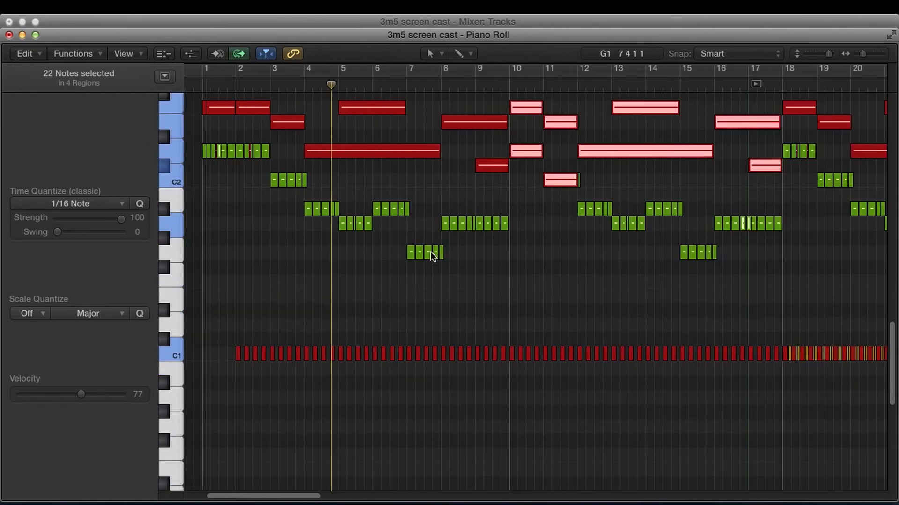
key(super+Up)
key(super+Up)
key(super+Up)
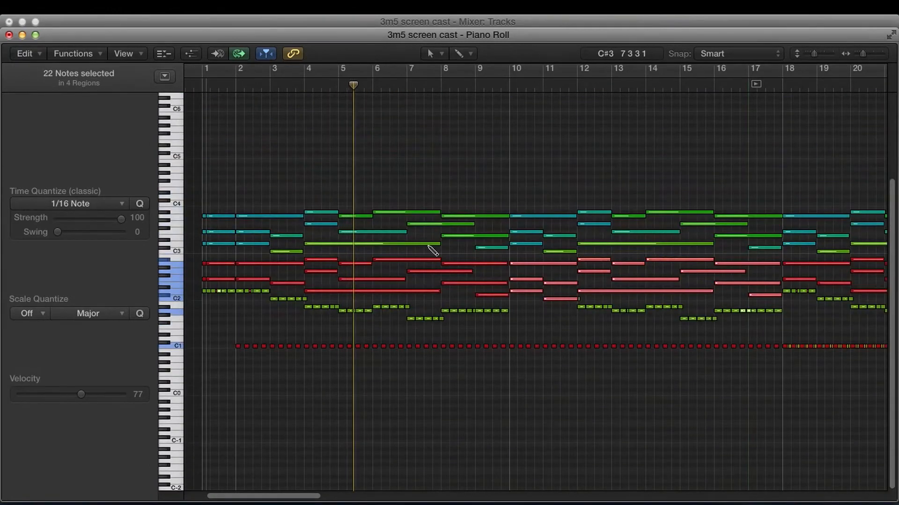
key(1)
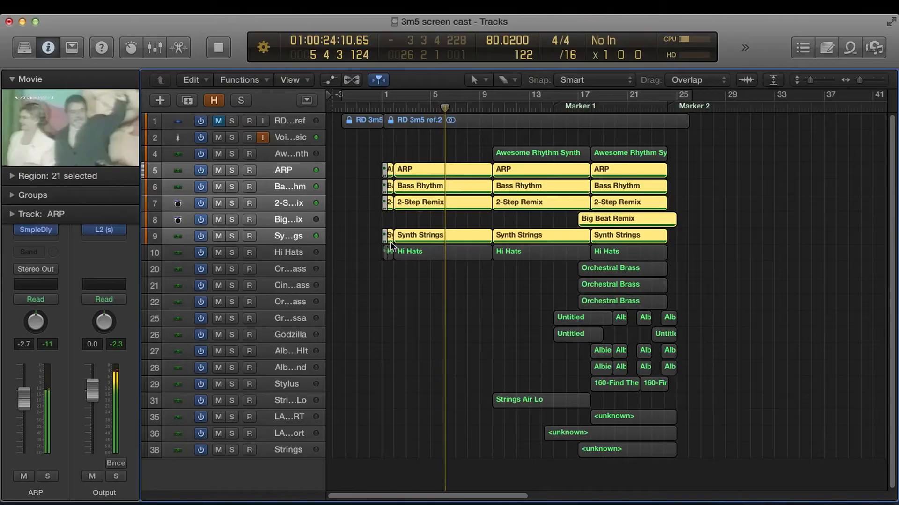
Solo only the Synth Strings track and examine its chord notes in the Piano Roll during playback
click(283, 256)
click(287, 236)
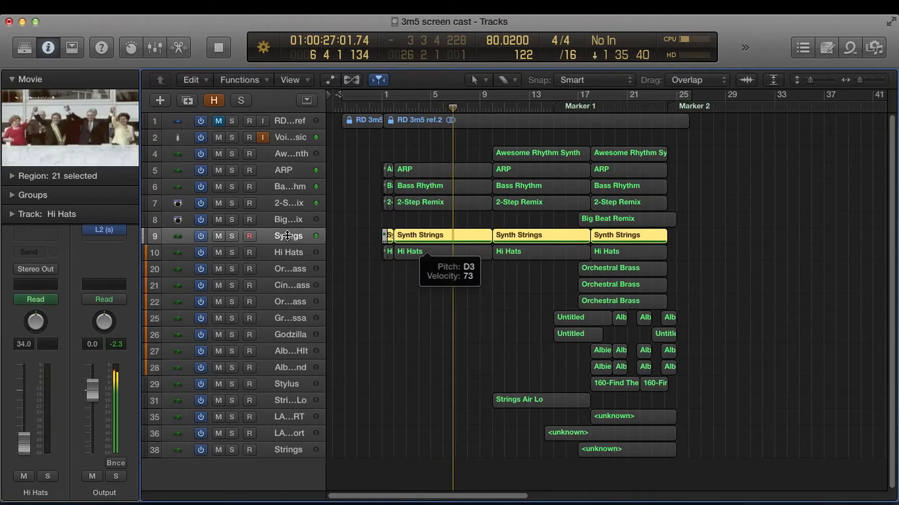
key(x)
key(super+4)
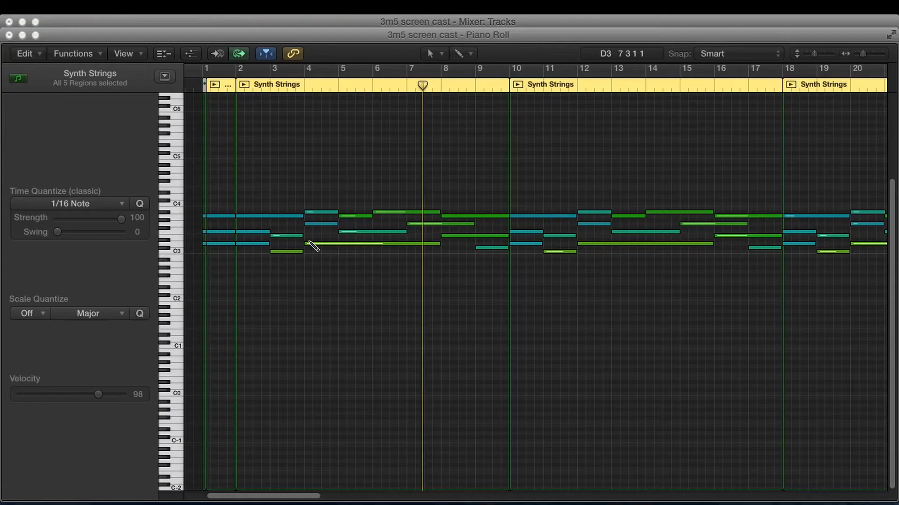
mouse_move(333, 243)
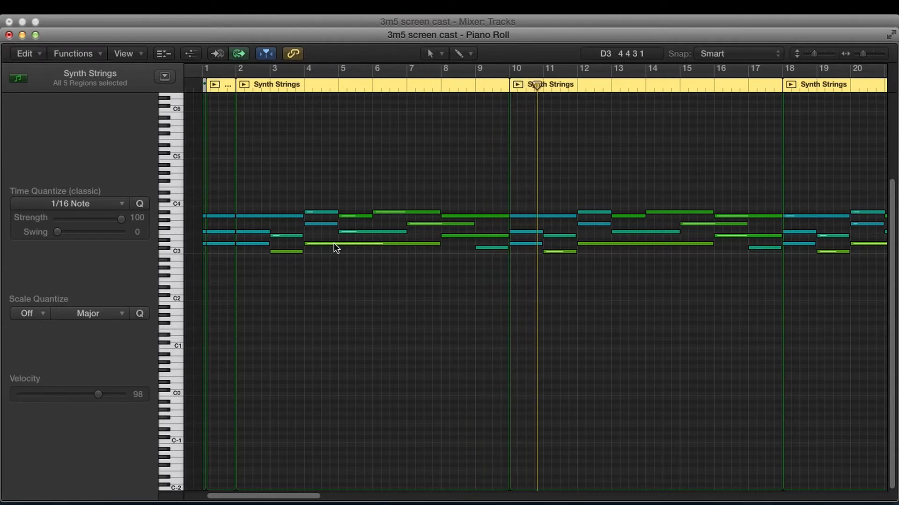
key(1)
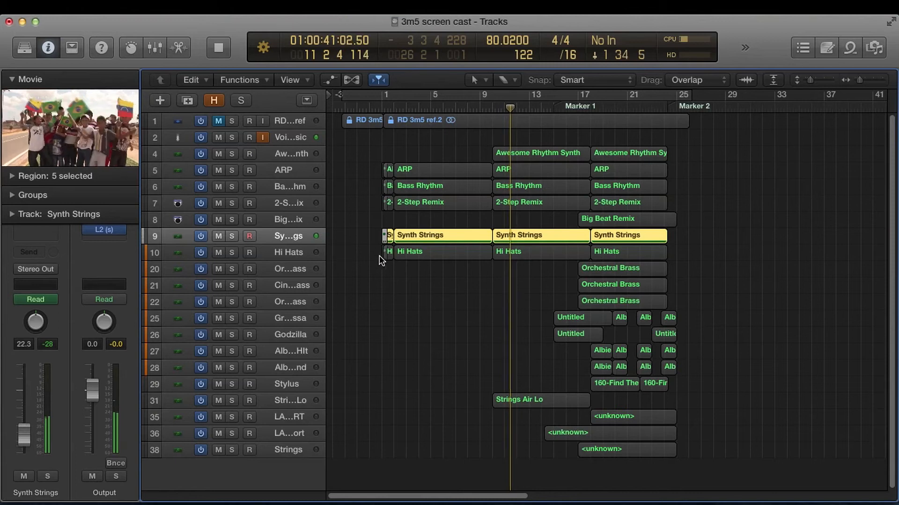
Solo only the Hi Hats track, view its notes in the Piano Roll and replay it from just before bar 10
click(289, 249)
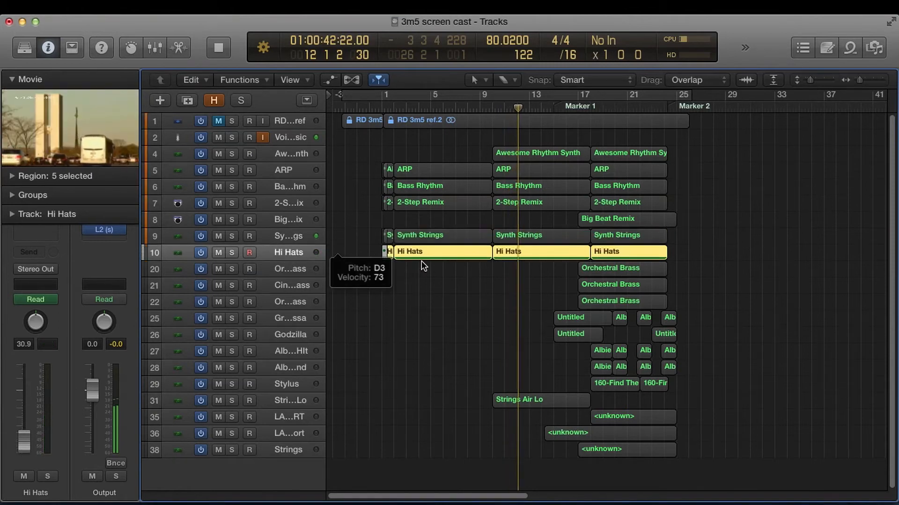
key(2)
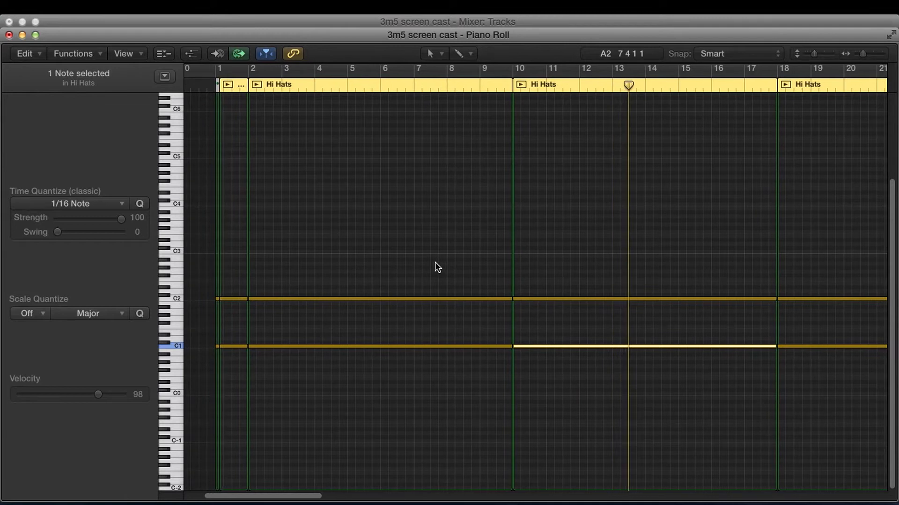
click(504, 85)
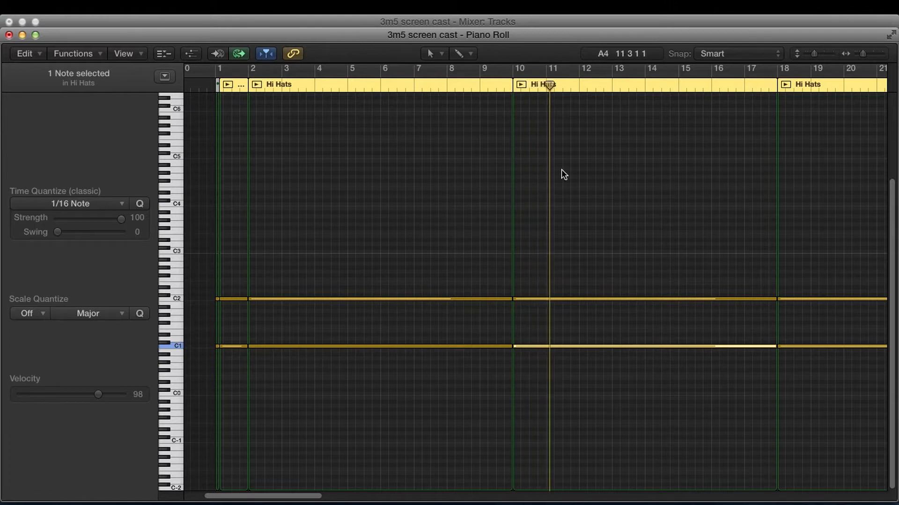
key(super+1)
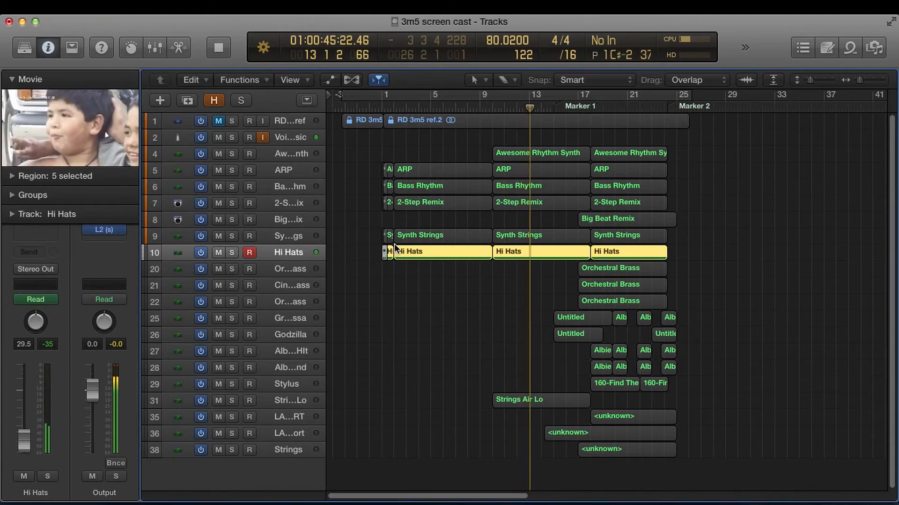
Select all tracks from Awesome Rhythm Synth through Hi Hats together and play them from bar 9
key(space)
drag(285, 235, 291, 170)
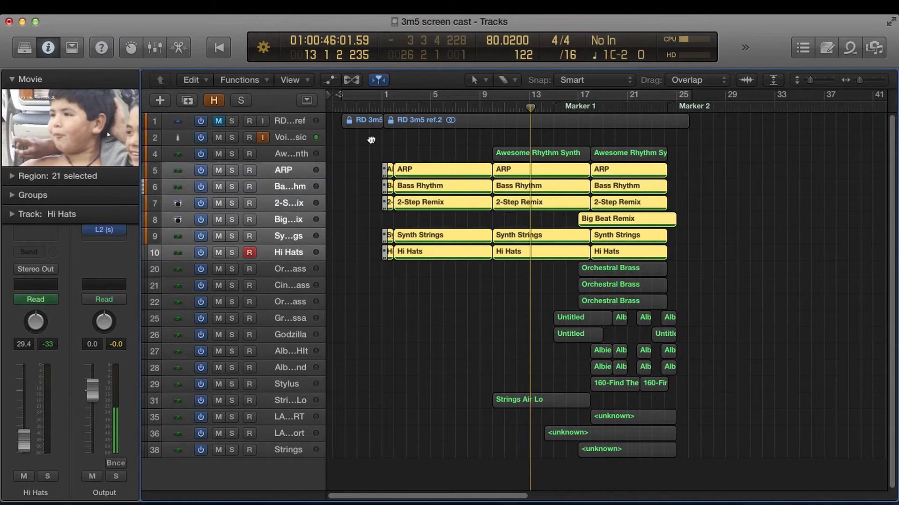
click(490, 107)
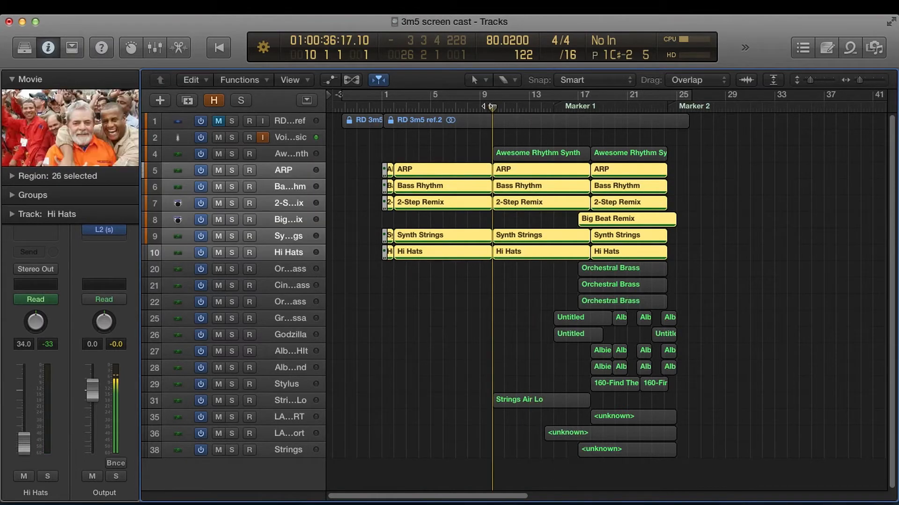
click(392, 106)
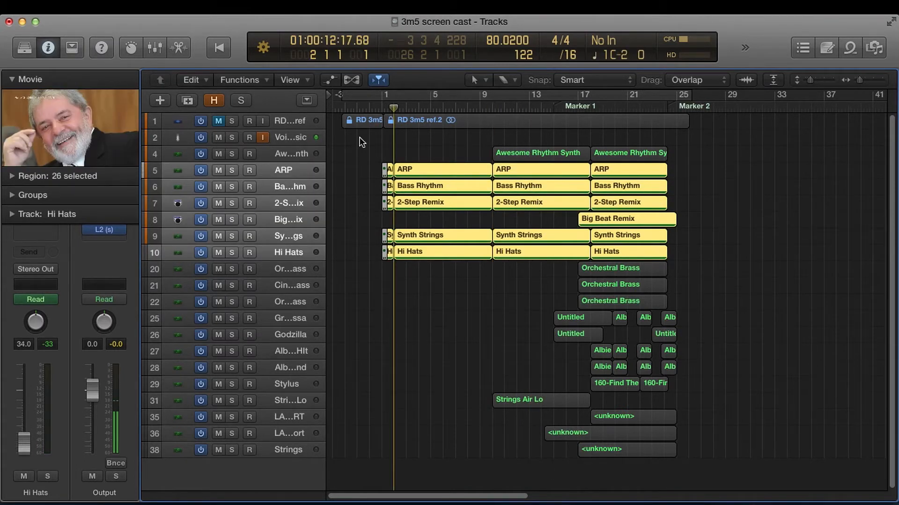
shift+click(285, 151)
click(488, 104)
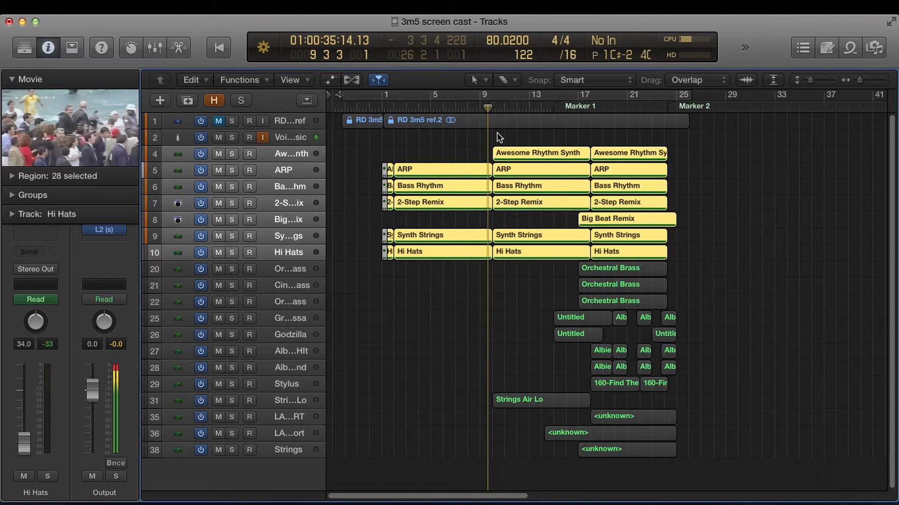
key(space)
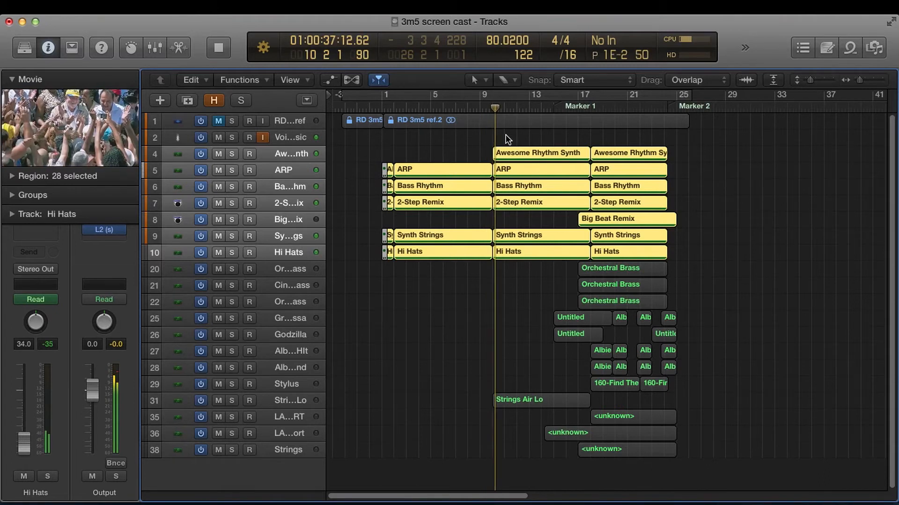
Examine the combined notes of the selected rhythm and synth tracks in the Piano Roll during playback
key(2)
key(3)
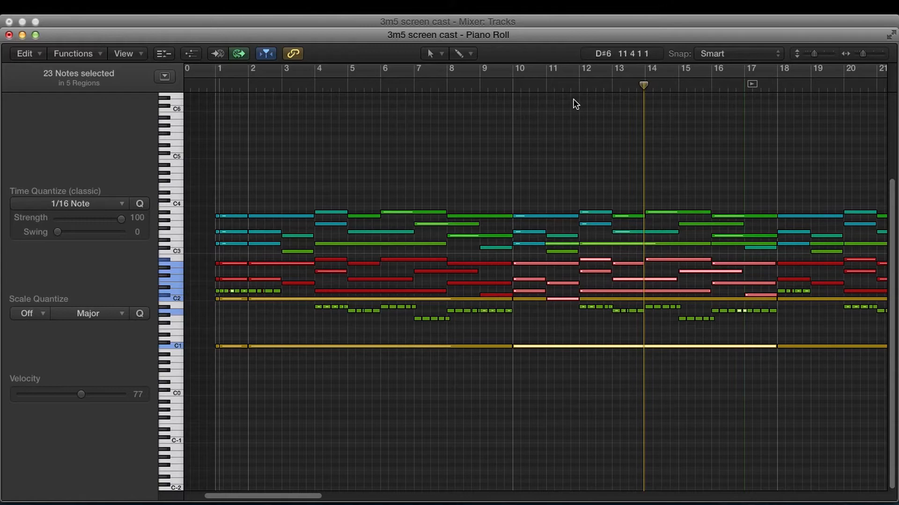
key(1)
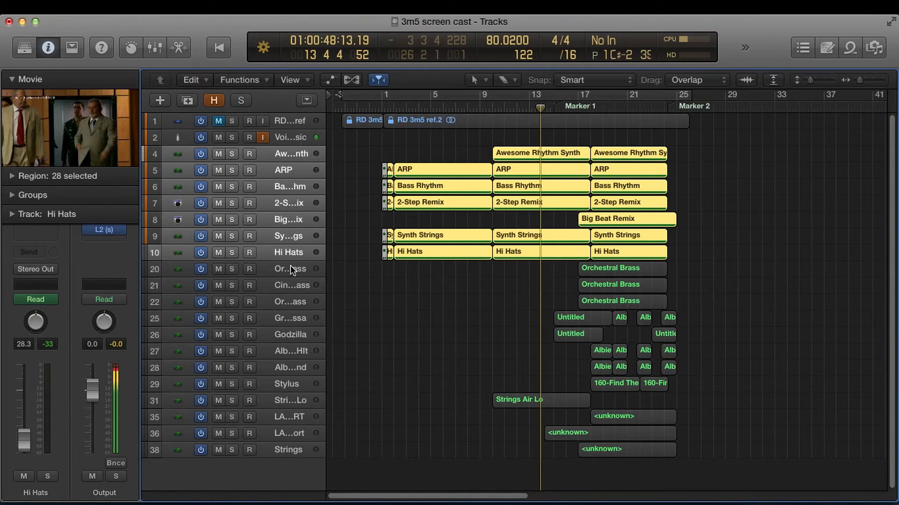
Select only the three Orchestral Brass regions on tracks 20, 21 and 22 and play from bar 16
drag(291, 269, 316, 303)
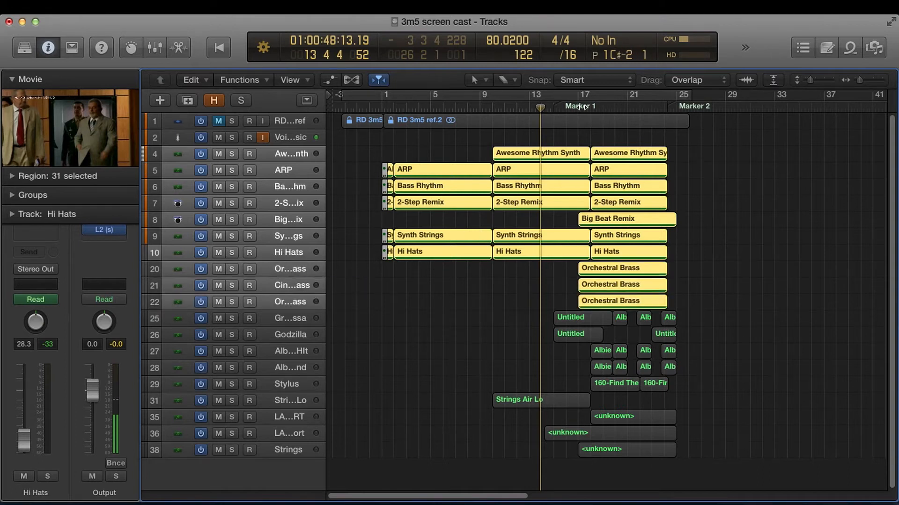
click(686, 285)
drag(678, 274, 589, 305)
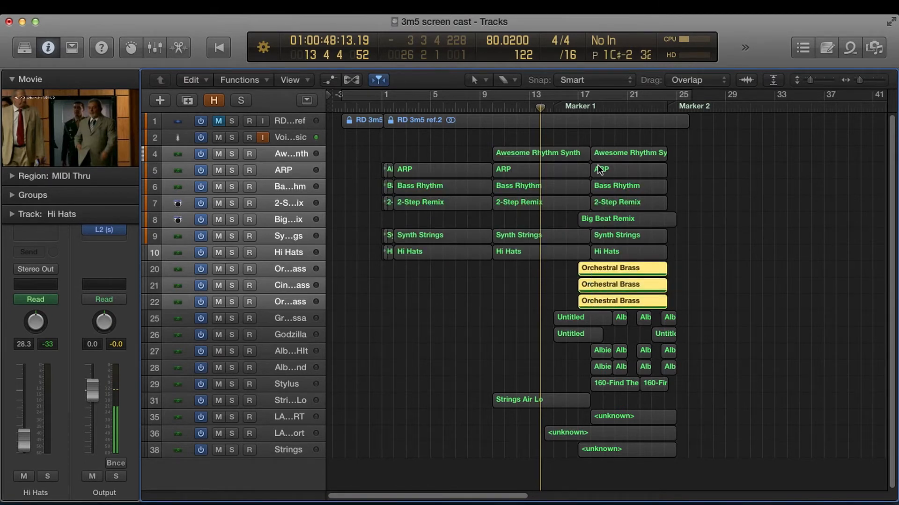
click(574, 106)
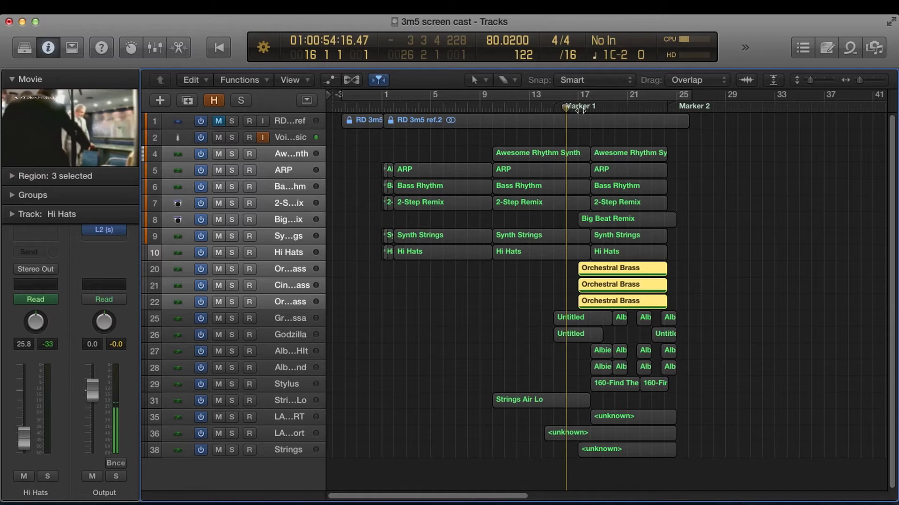
key(space)
Examine the brass notes enlarged horizontally in the Piano Roll and view the brass channels in the Mixer during playback
key(super+4)
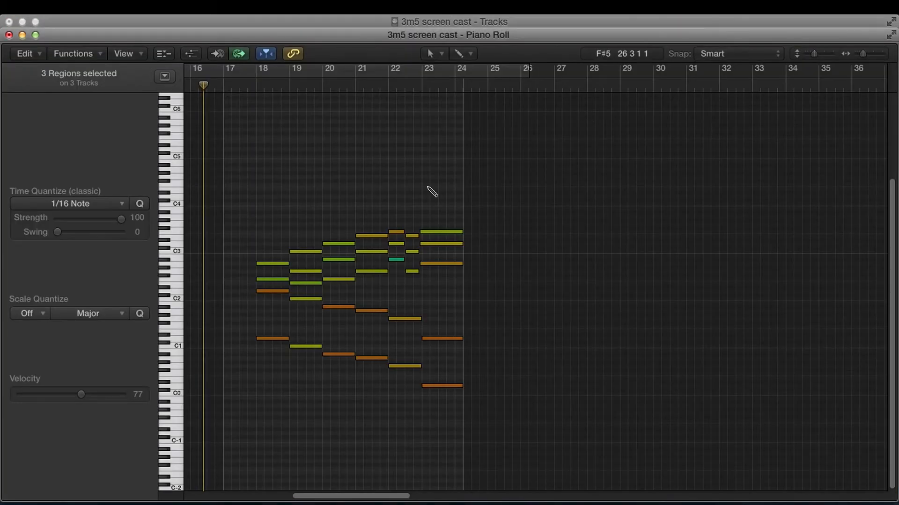
key(super+Right)
key(super+Right)
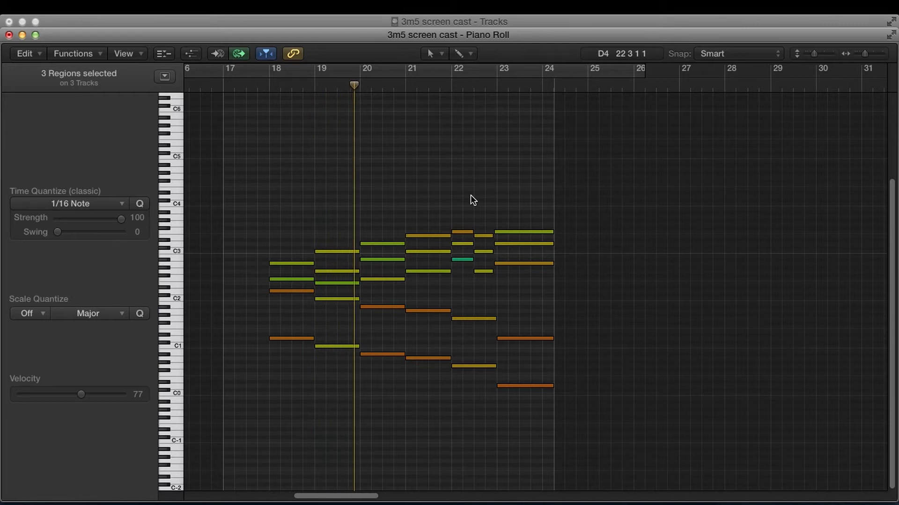
key(2)
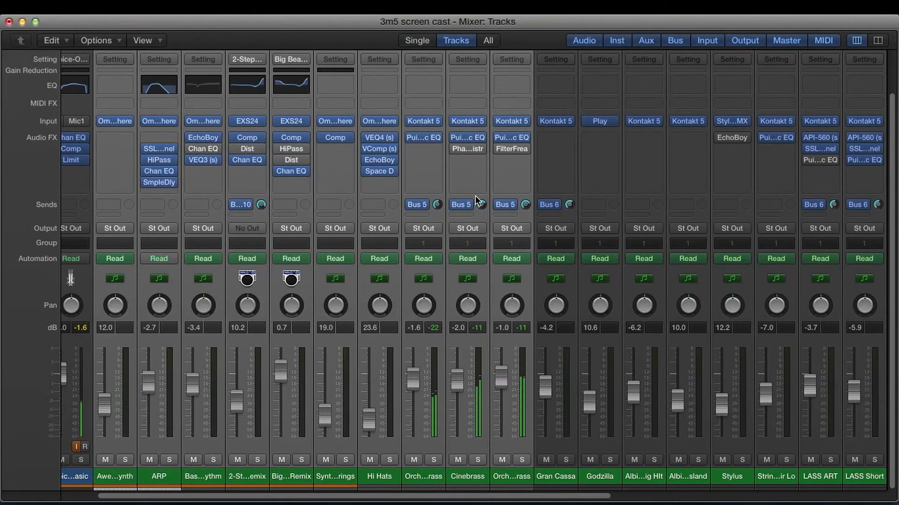
key(1)
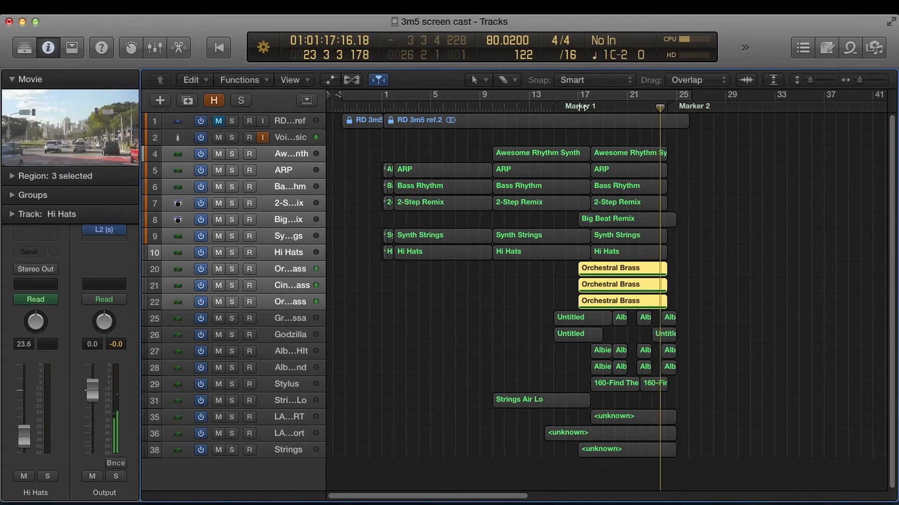
Add the rhythm and synth regions from bar 10 onward to the selected brass regions and listen to them from bar 17
click(576, 108)
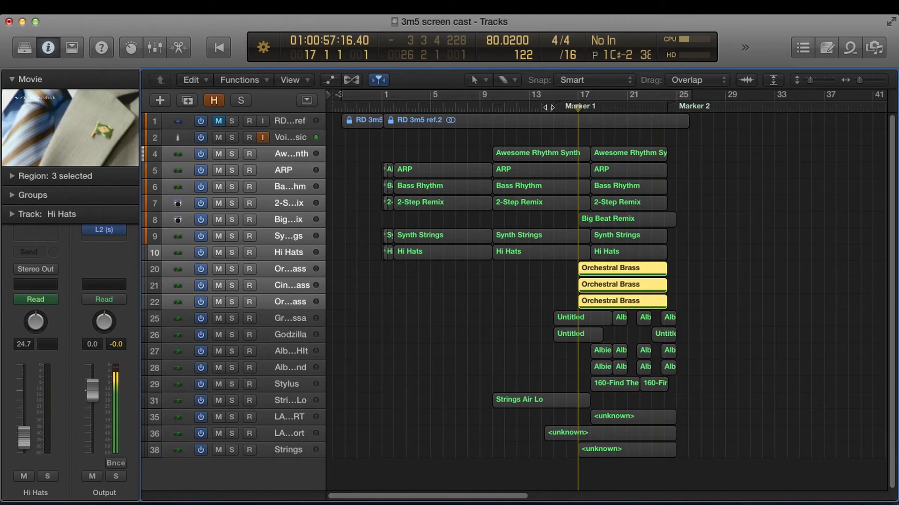
click(548, 107)
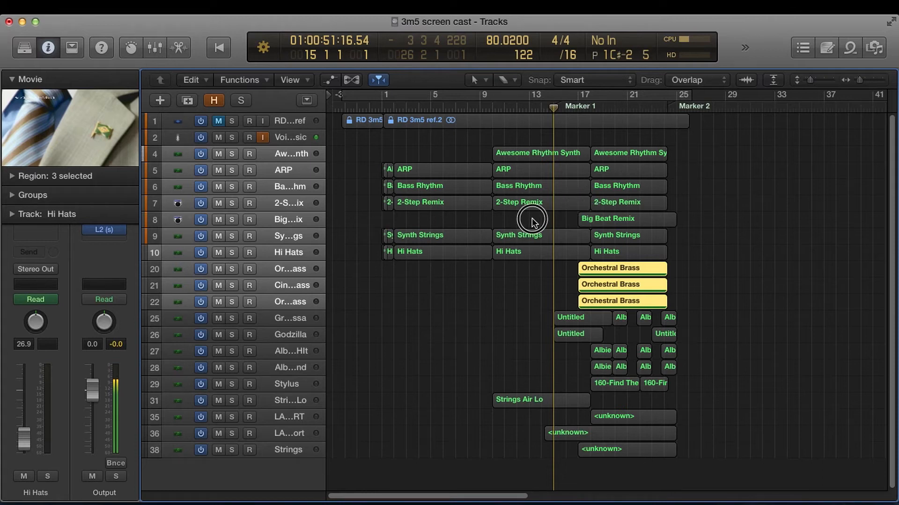
drag(532, 221, 518, 231)
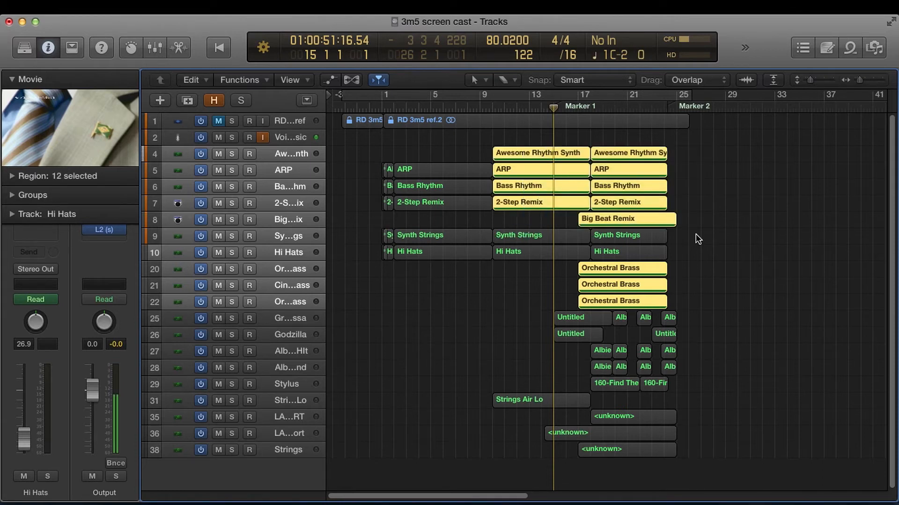
drag(696, 234, 533, 257)
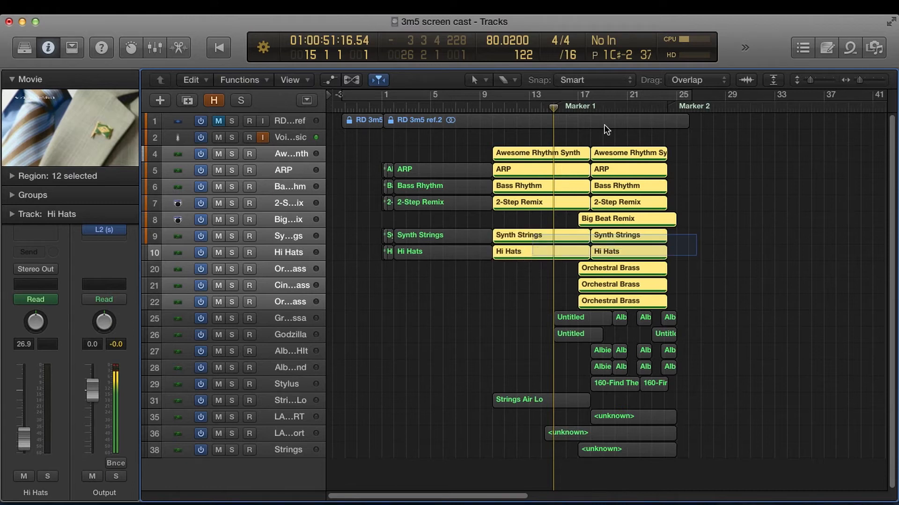
drag(607, 130, 595, 109)
click(578, 107)
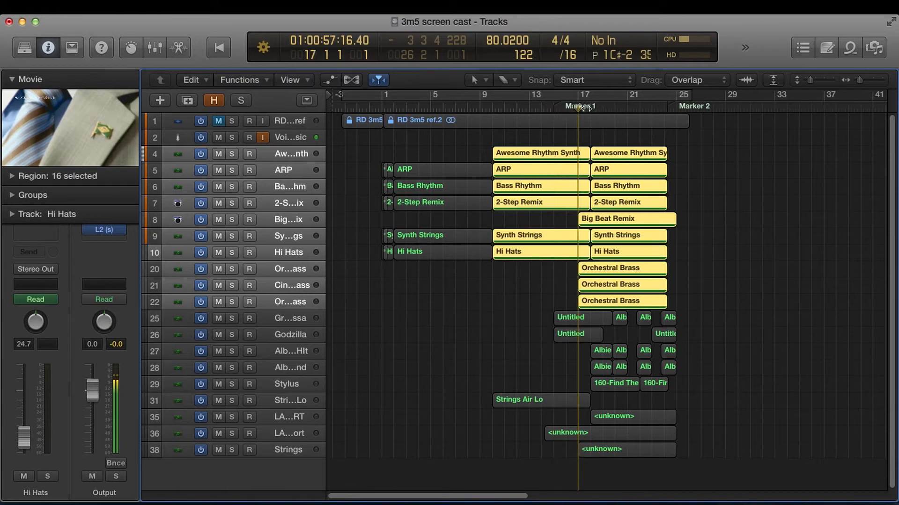
key(space)
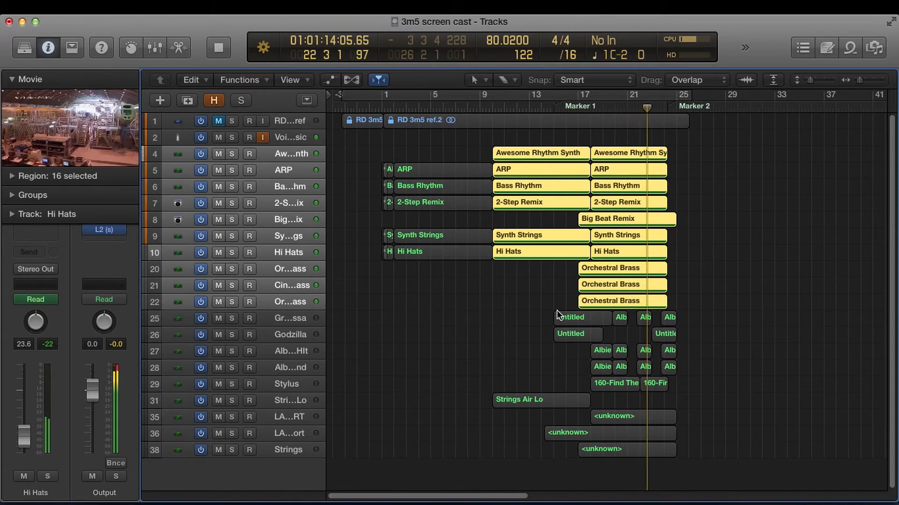
key(space)
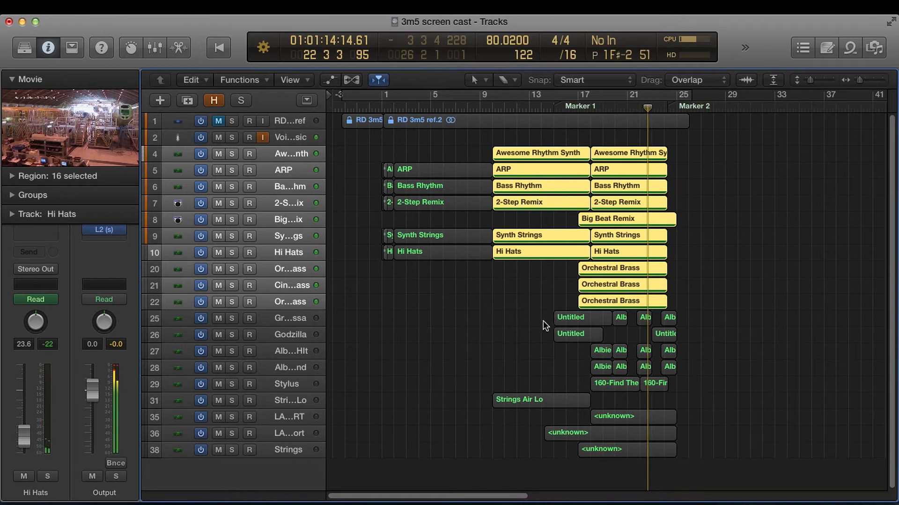
Select only the percussion regions from Gran Cassa through Stylus and play them near Marker 1 with the Piano Roll open
drag(540, 321, 703, 381)
mouse_move(531, 314)
mouse_down()
mouse_move(677, 353)
mouse_move(734, 397)
mouse_move(732, 385)
mouse_up()
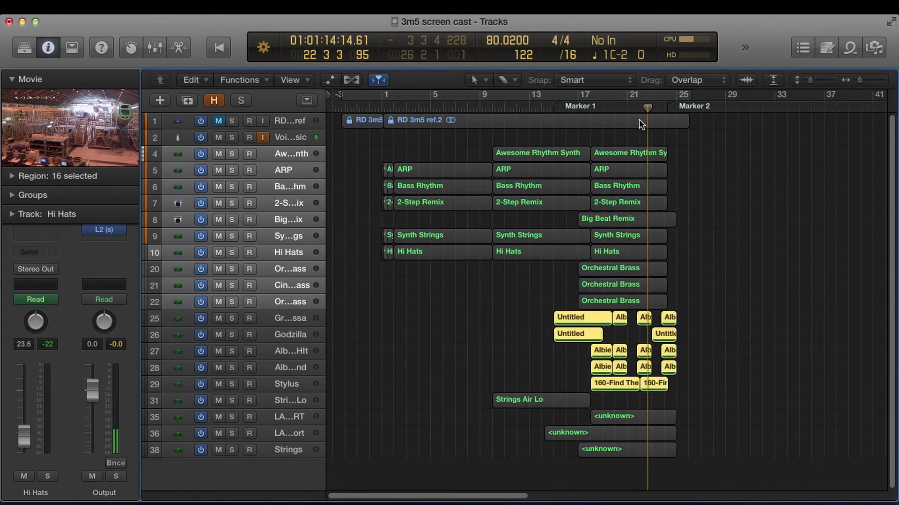
click(586, 106)
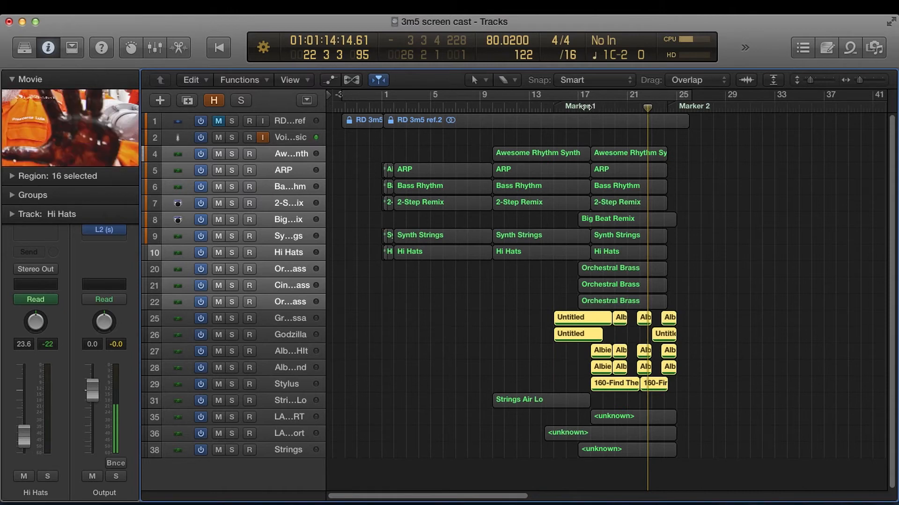
key(super+4)
key(space)
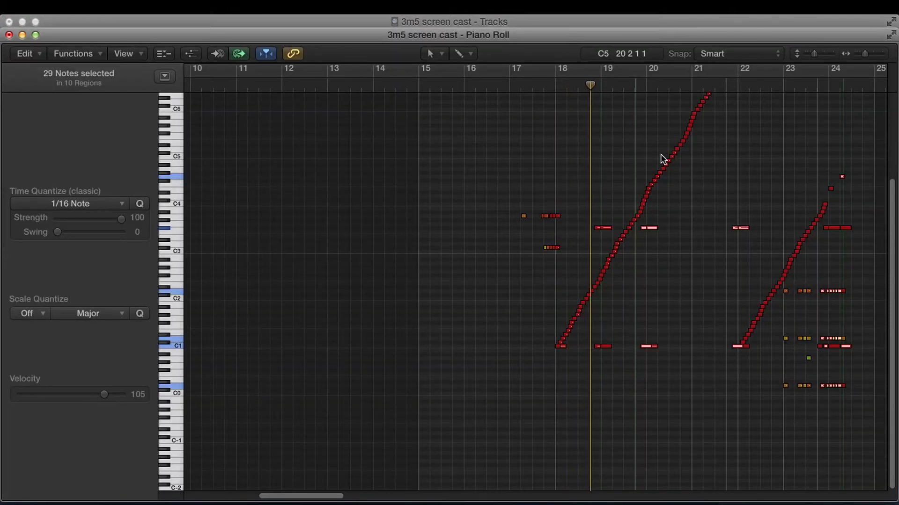
Examine the percussion notes through bar 25 in the Piano Roll and view the percussion channels in the Mixer
scroll(696, 161, up, 3)
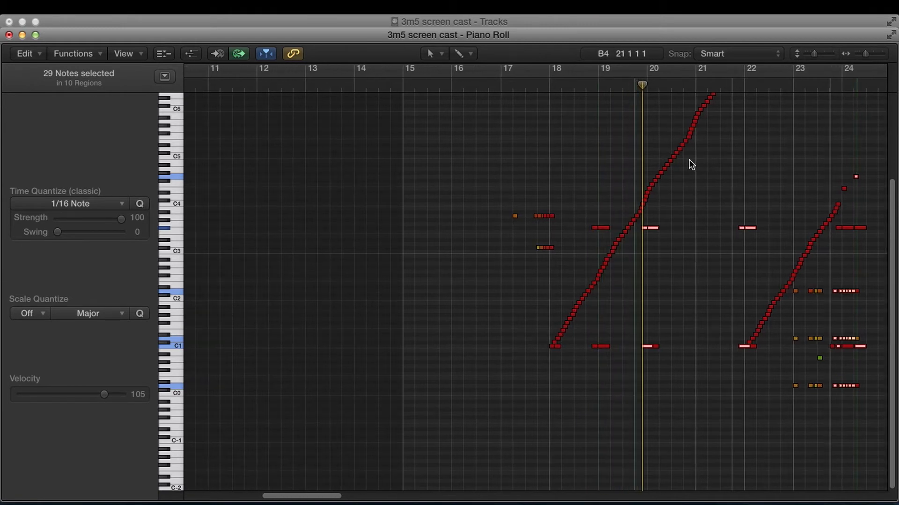
scroll(689, 159, up, 2)
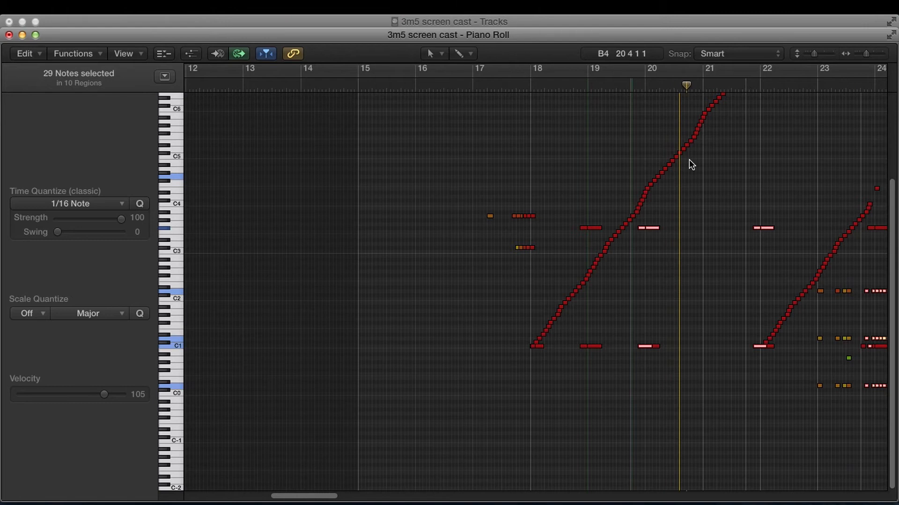
scroll(689, 159, up, 1)
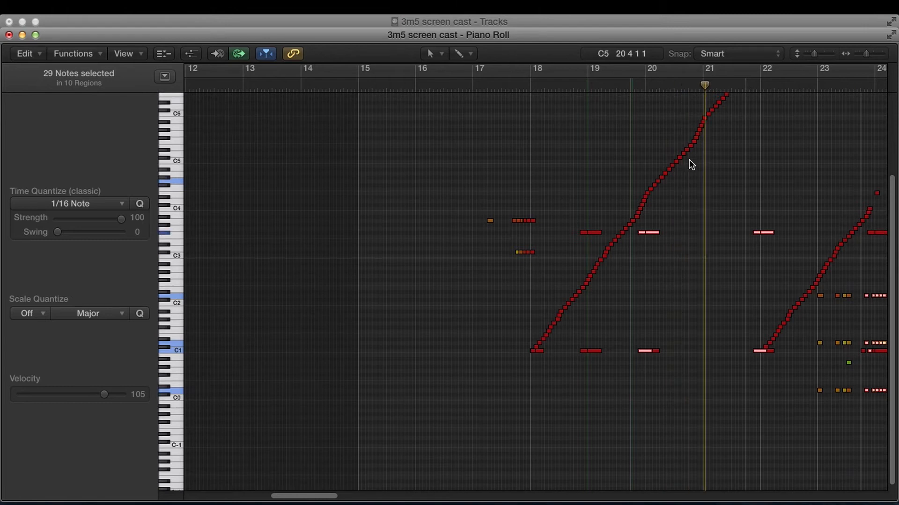
scroll(689, 159, right, 3)
scroll(689, 159, up, 2)
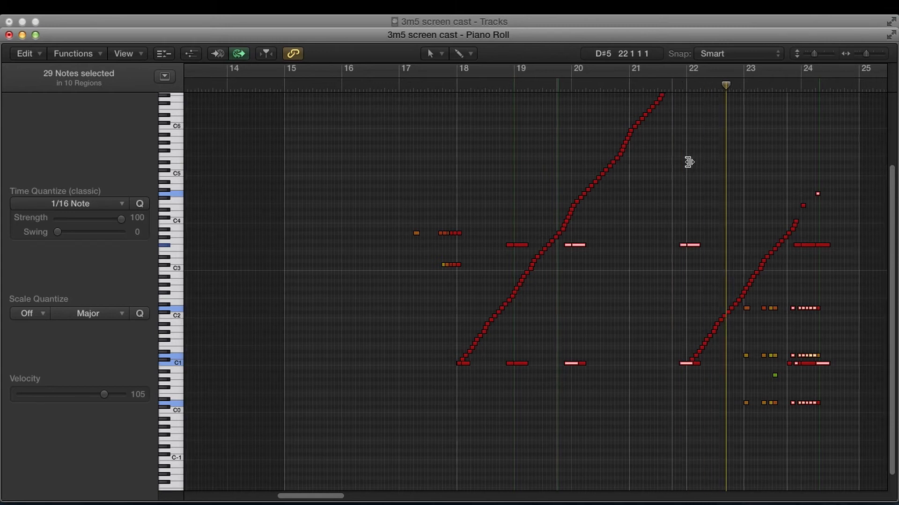
scroll(689, 162, right, 5)
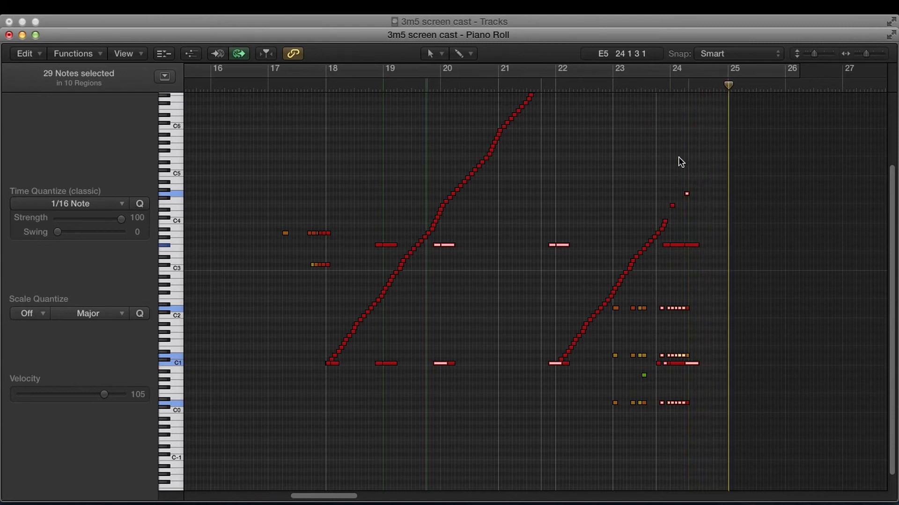
key(x)
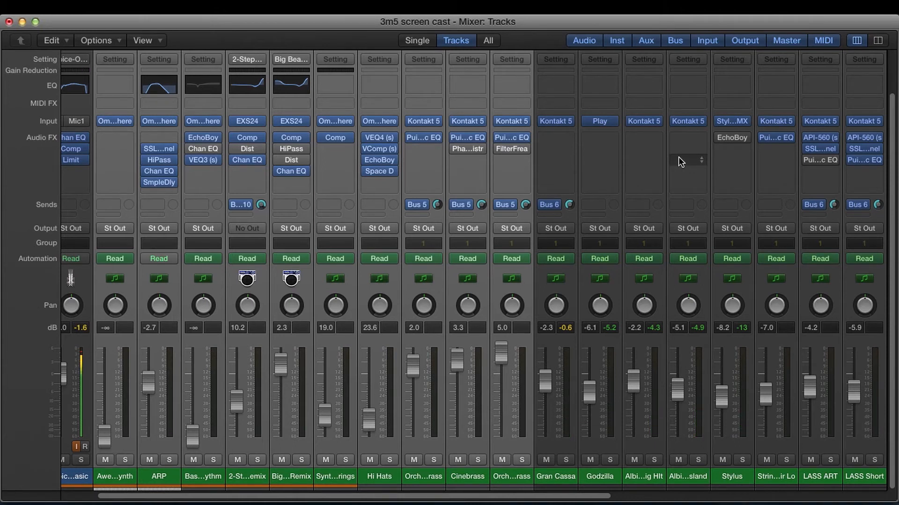
key(1)
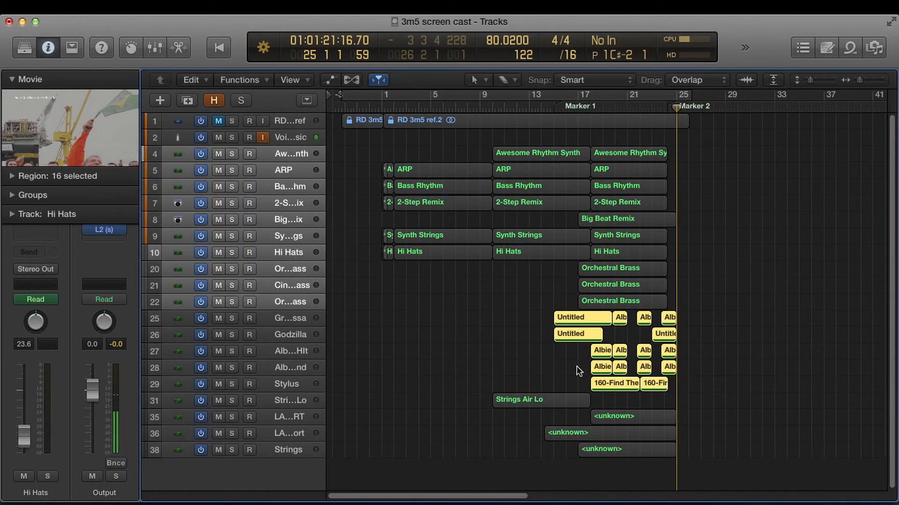
Select only the four string regions on tracks 31 to 38 and view their notes in the Piano Roll while playing from bar 9
drag(454, 399, 730, 444)
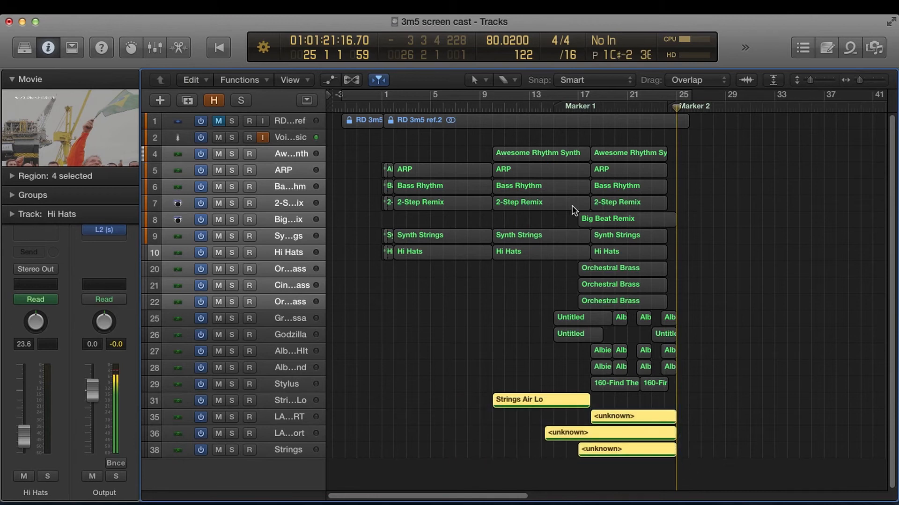
click(485, 100)
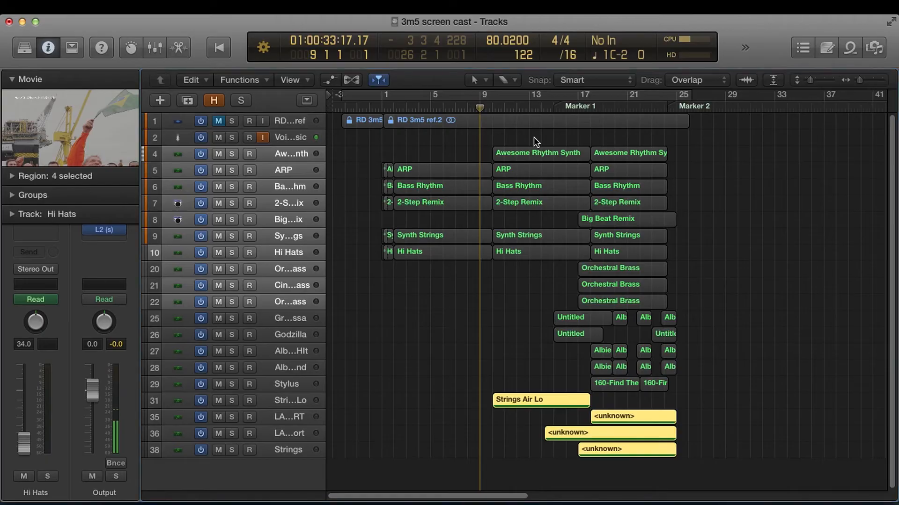
key(x)
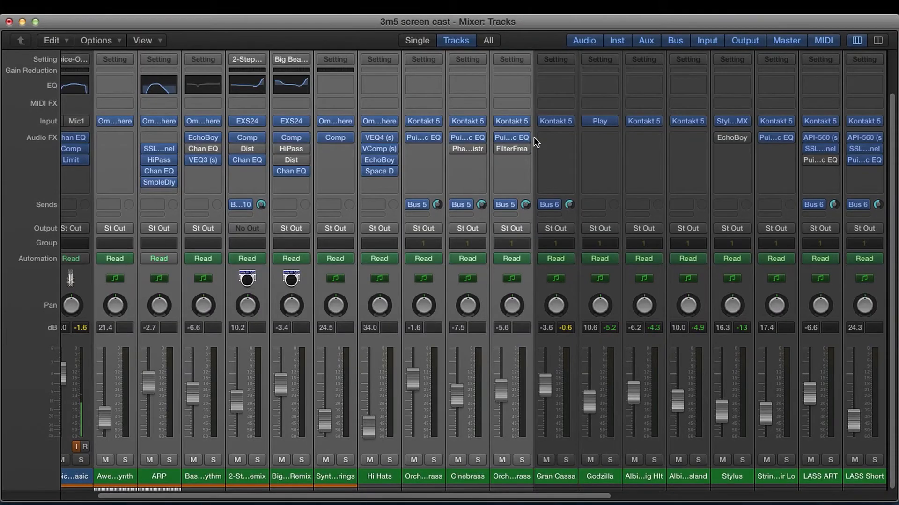
key(super+4)
key(space)
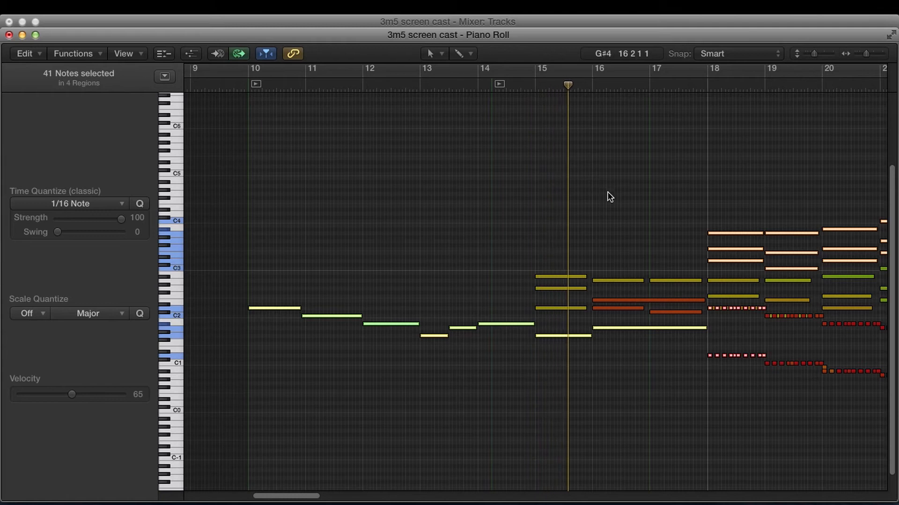
Follow the string notes through bar 25 in the Piano Roll during playback and return to the Tracks window
scroll(610, 197, right, 1)
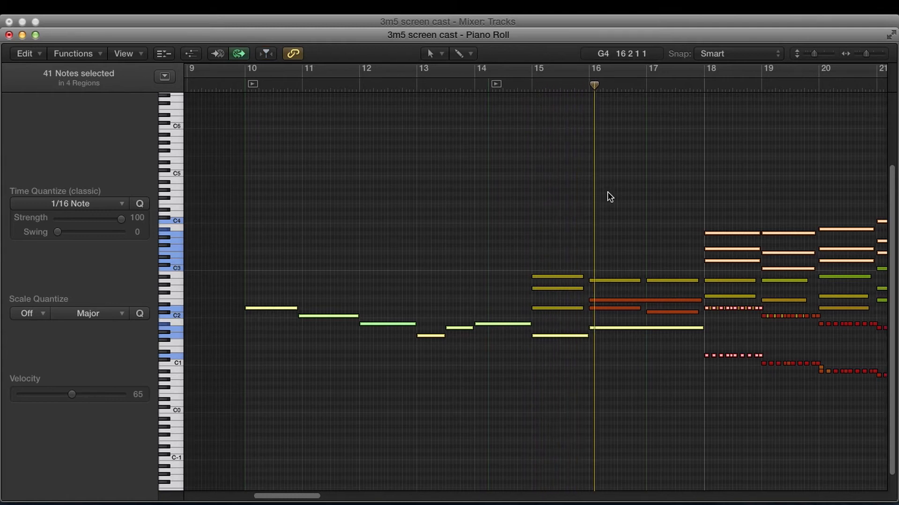
scroll(608, 191, right, 5)
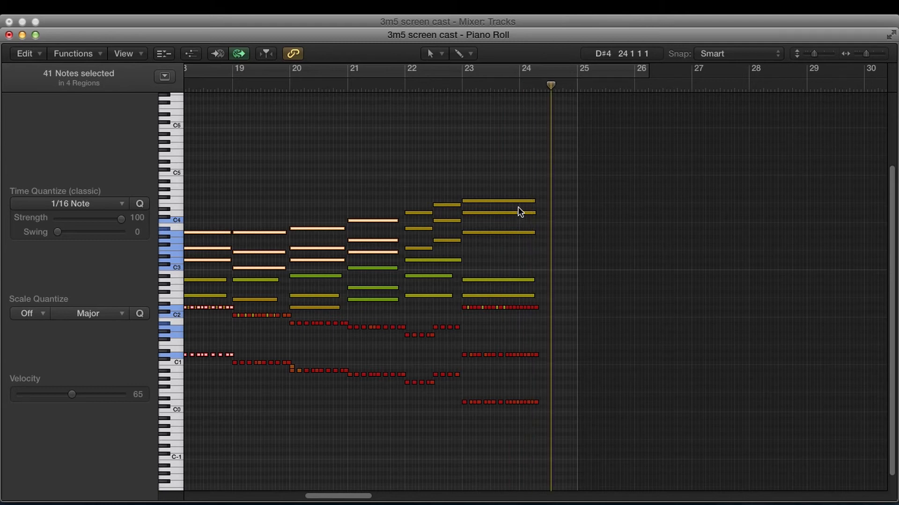
key(1)
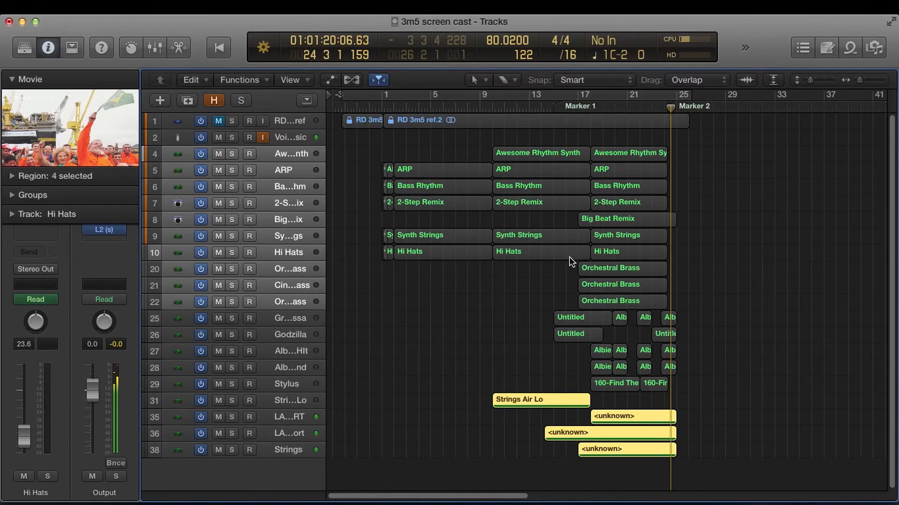
Add the brass and percussion regions on tracks 20 to 29 to the string selection and play them from bar 17
drag(548, 266, 693, 386)
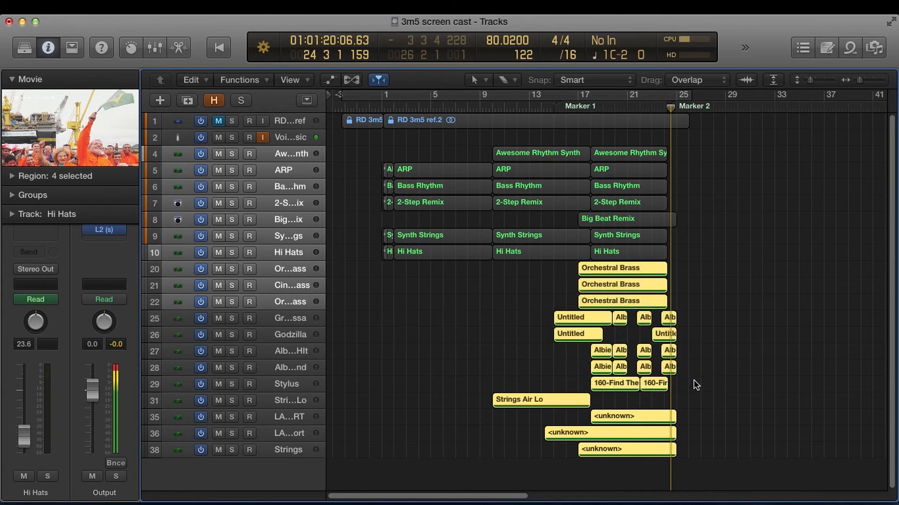
click(579, 106)
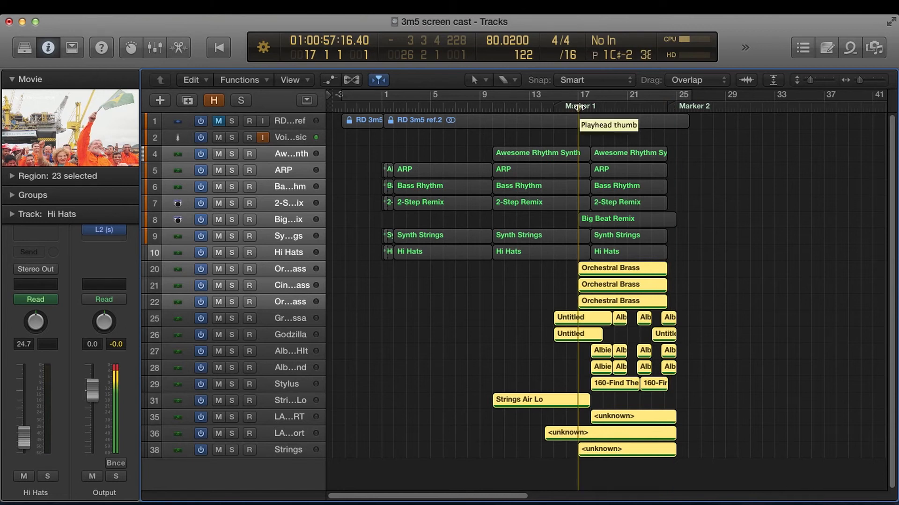
key(space)
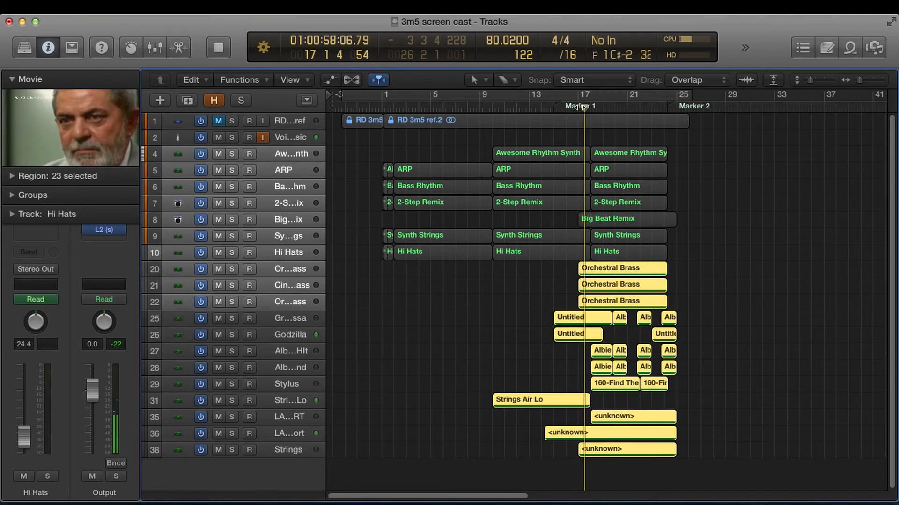
View the combined brass, percussion and string notes in the Piano Roll and their channels in the Mixer, and stop playback in the Tracks window
key(super+4)
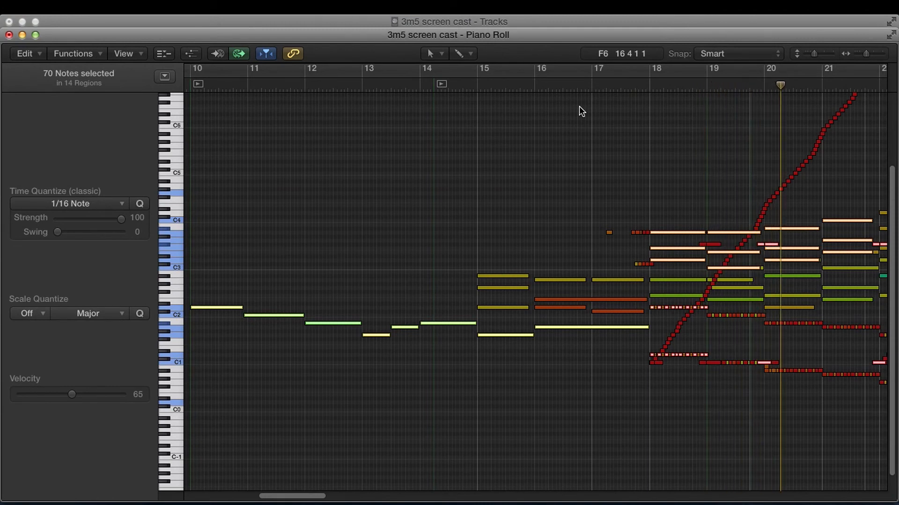
key(super+2)
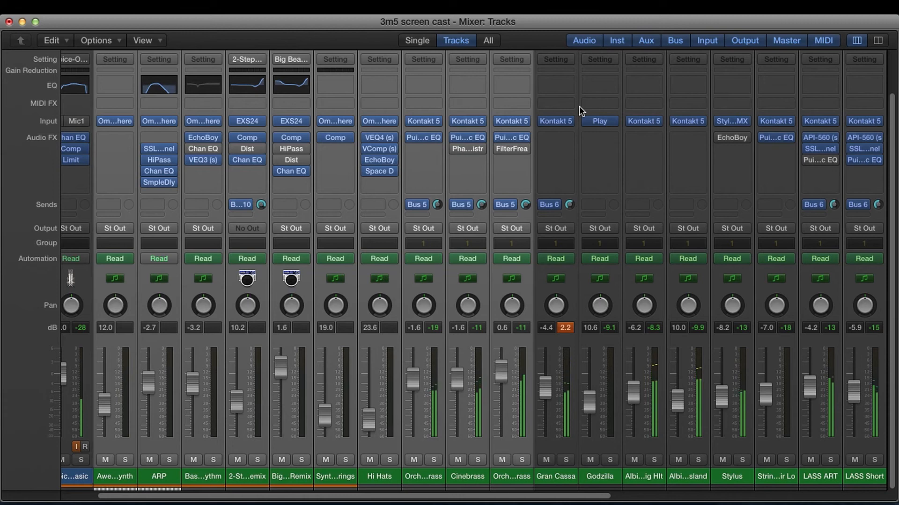
key(1)
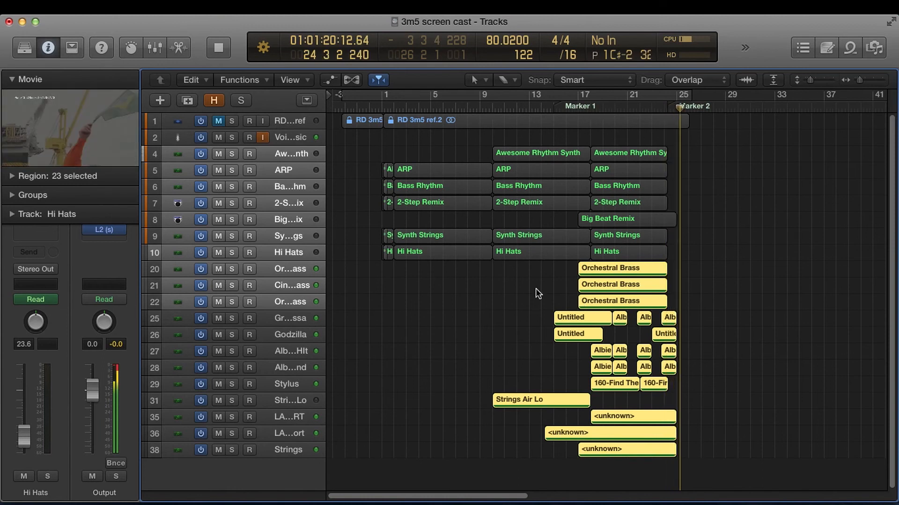
key(space)
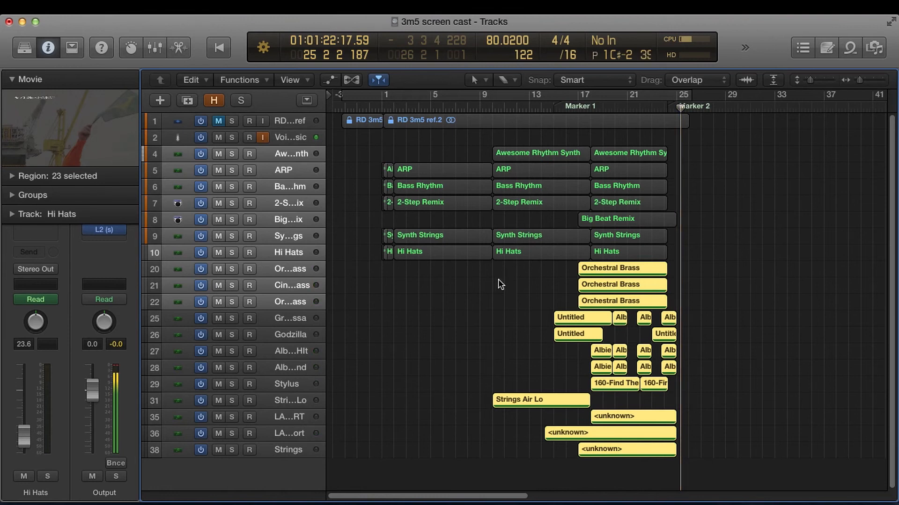
Turn off solo mode, deselect all regions and play the full arrangement from bar 9
key(ctrl+s)
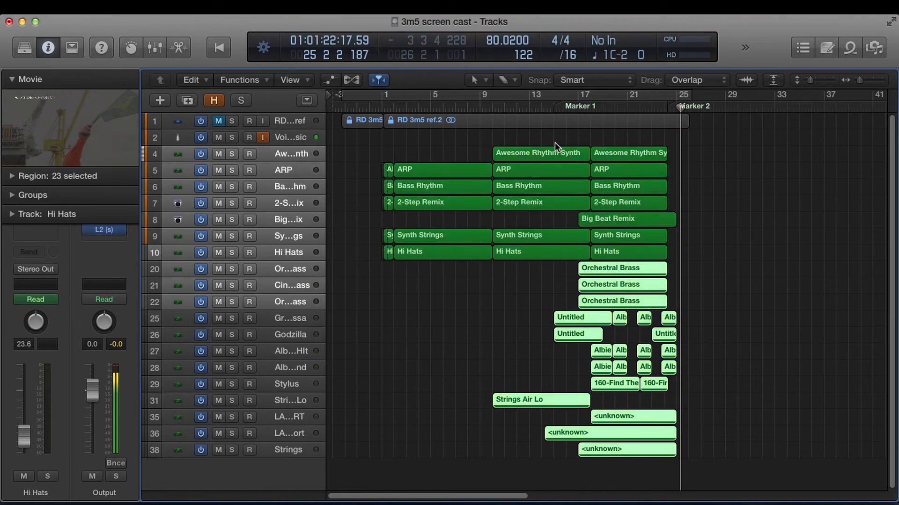
click(546, 107)
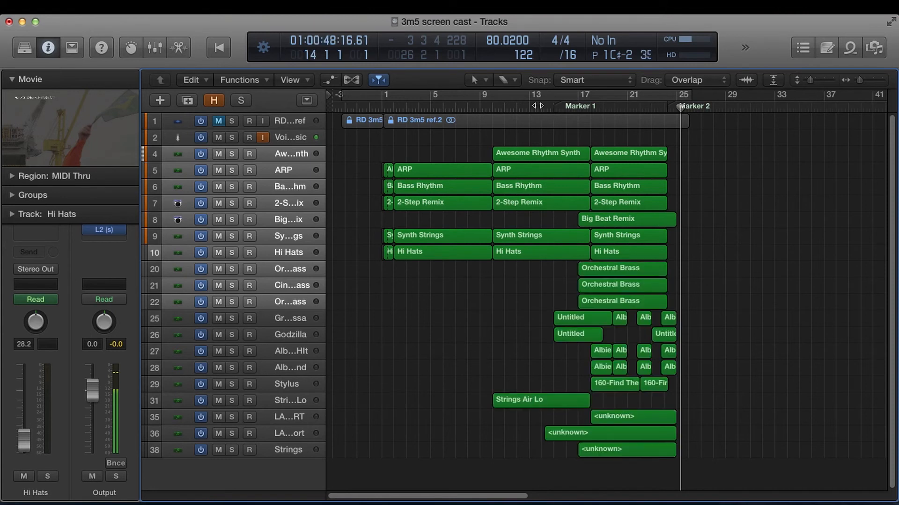
click(481, 107)
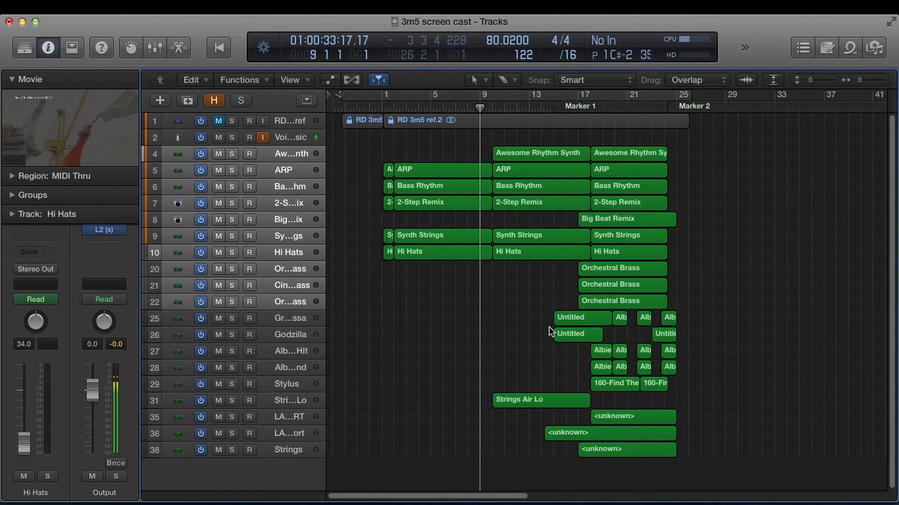
key(space)
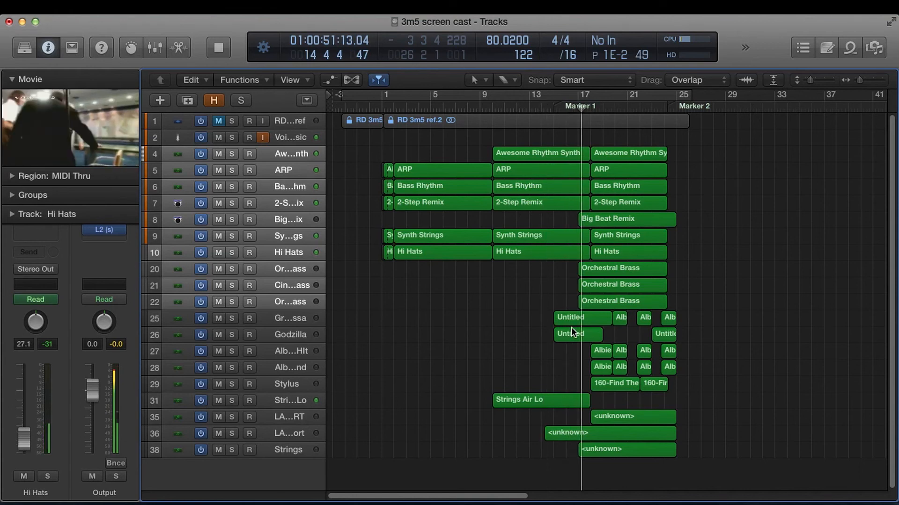
Show the tracks' volume automation with enlarged tracks while the cue plays, hide it again and stop playback after the cue ends
key(a)
key(super+Down)
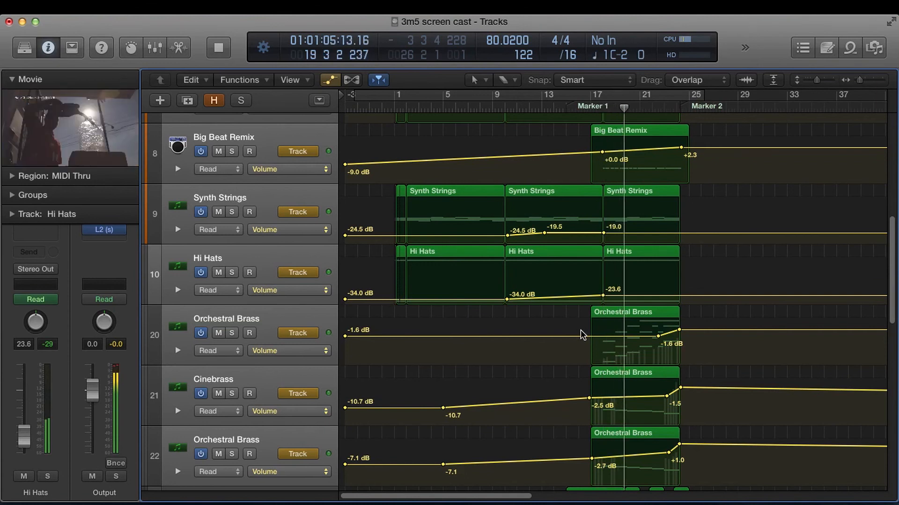
key(a)
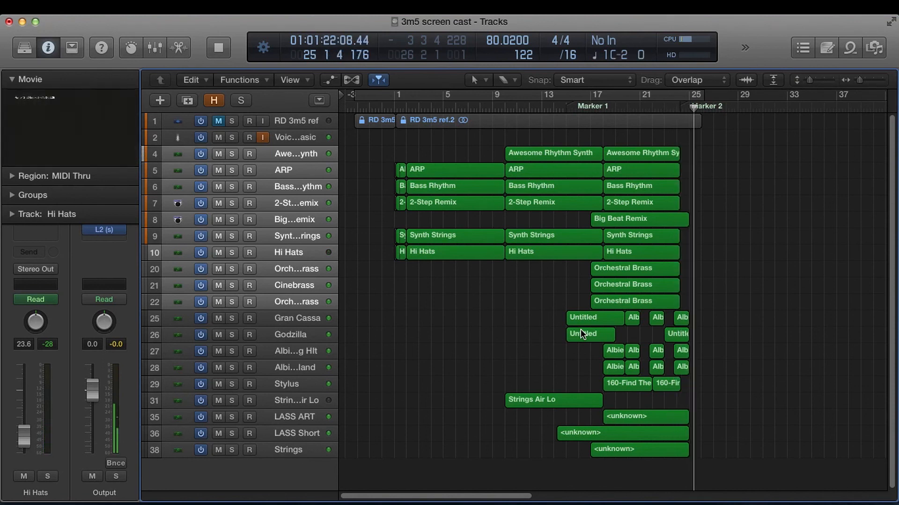
key(space)
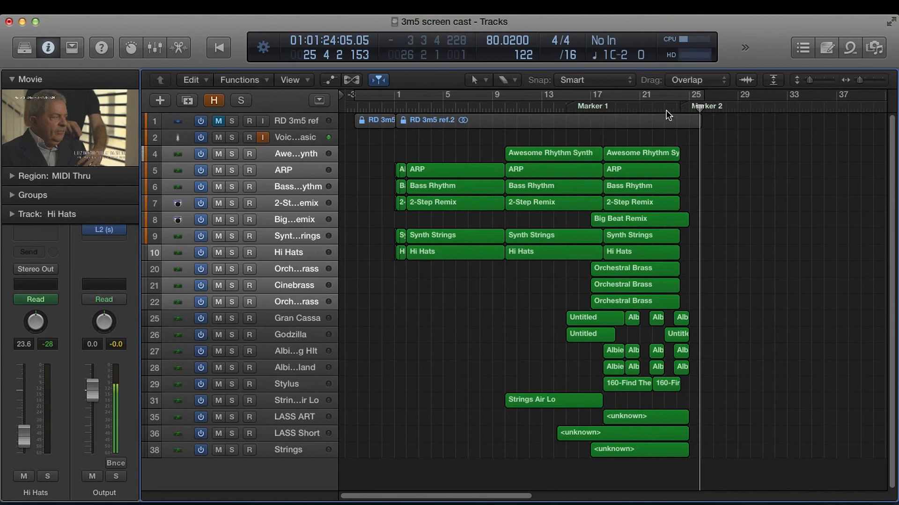
Open the detailed CPU/HD load meter
double_click(688, 39)
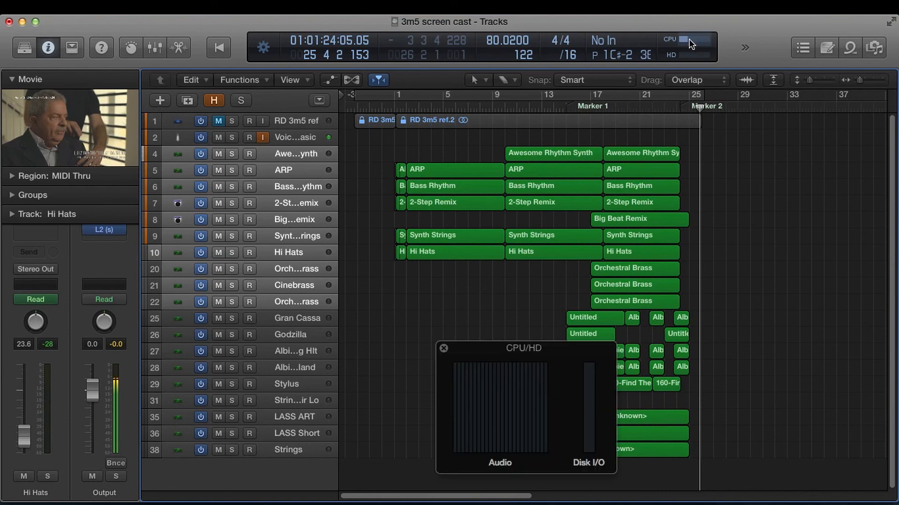